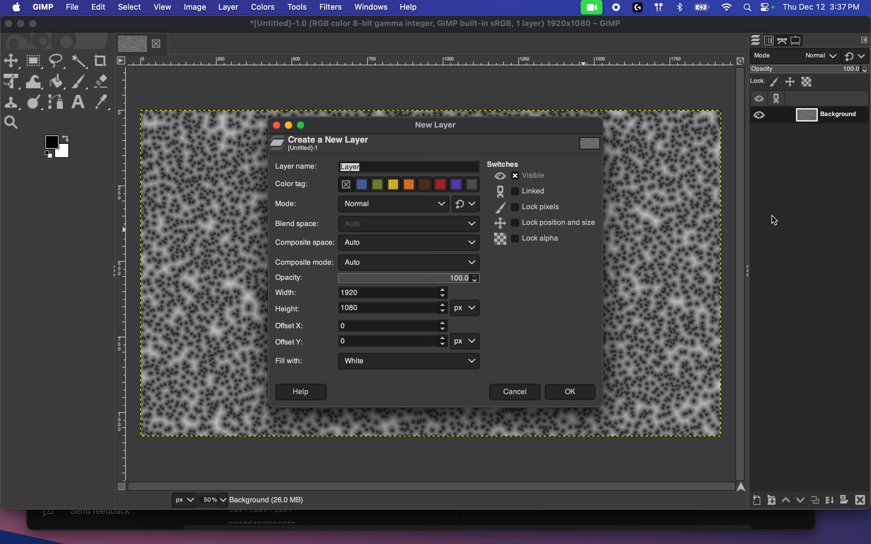
Add a white-filled 1920 × 1080 px layer and render Cell Noise on it at scale 0.175.
click(572, 391)
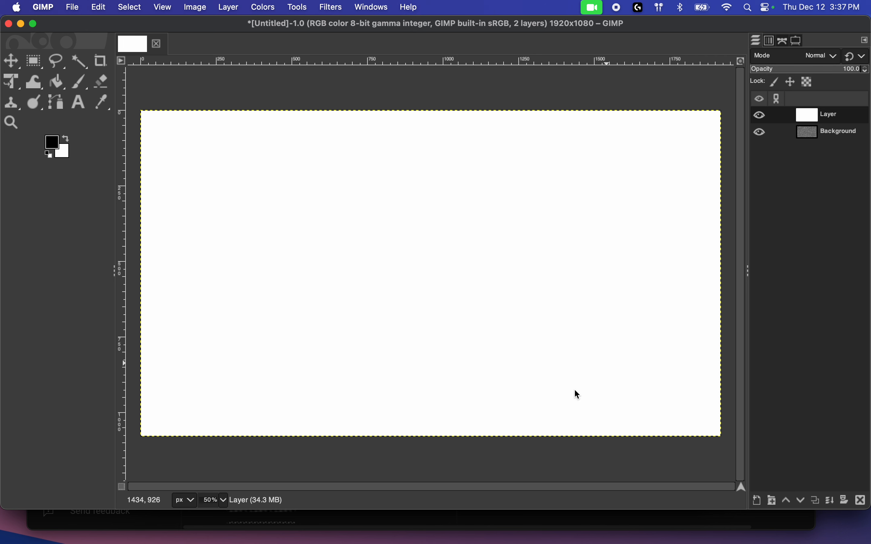
key(super+shift+f)
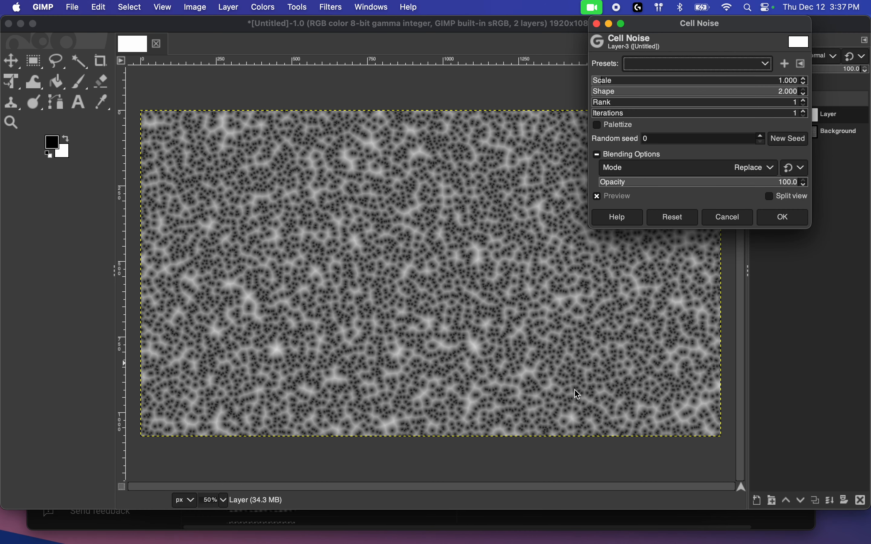
click(604, 81)
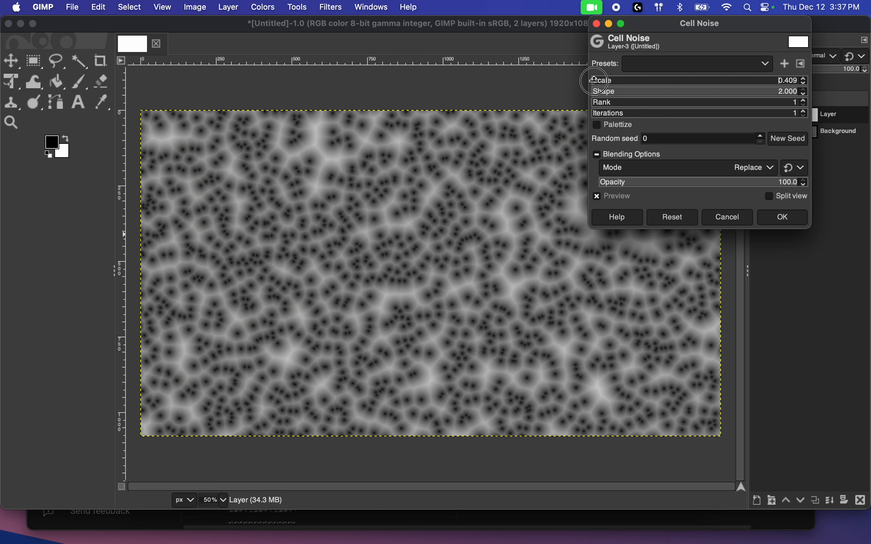
click(595, 80)
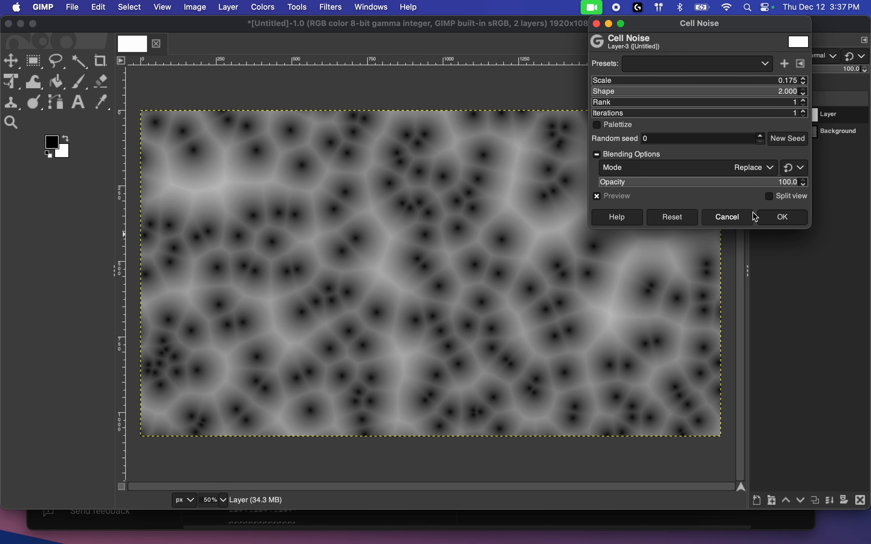
click(780, 218)
Apply automatic White Balance to the cell noise layer and add another white-filled 1920 × 1080 px layer above it.
click(256, 5)
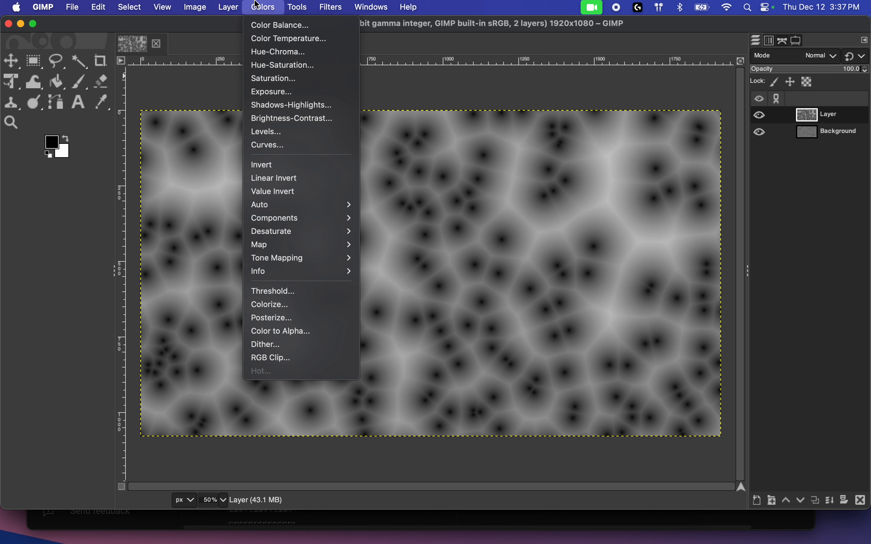
mouse_move(347, 202)
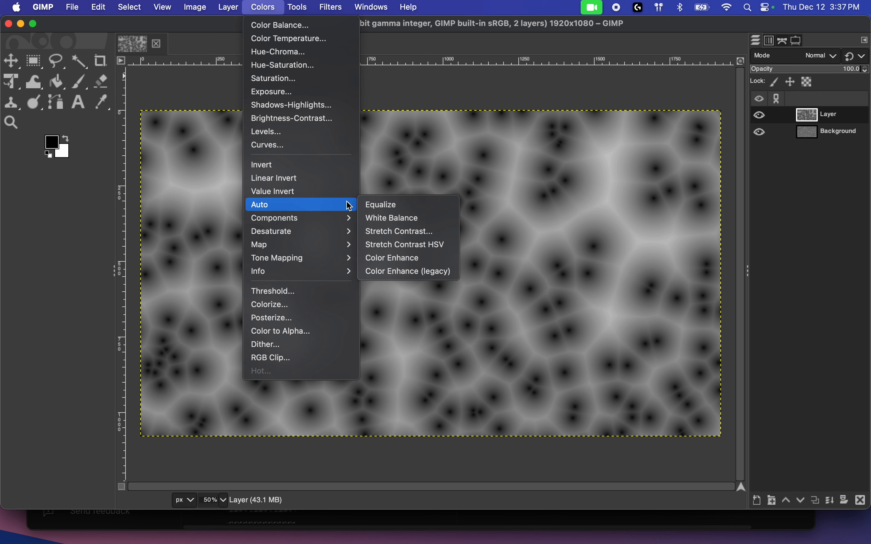
click(391, 221)
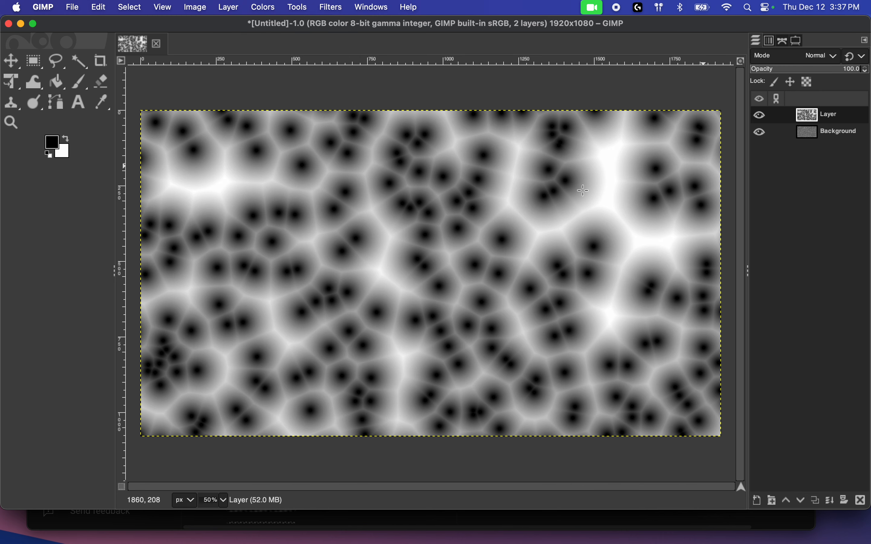
key(super+shift+n)
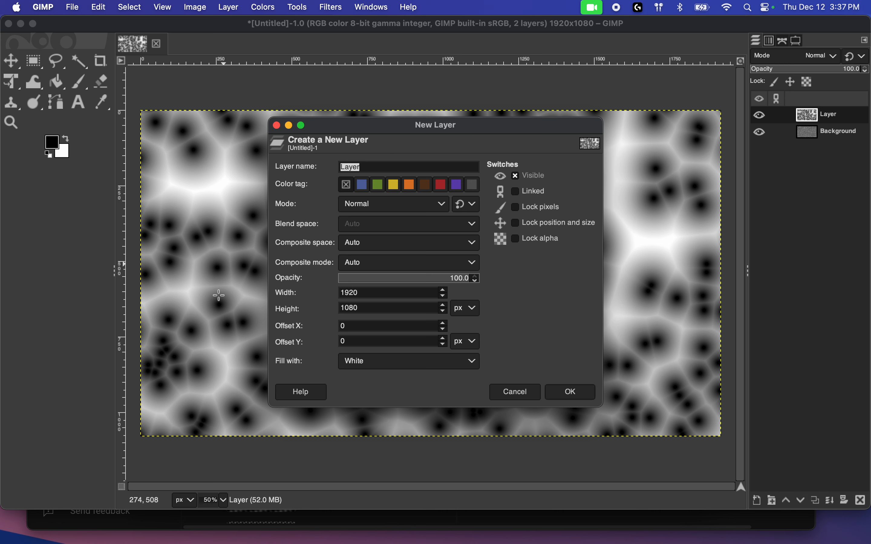
click(583, 391)
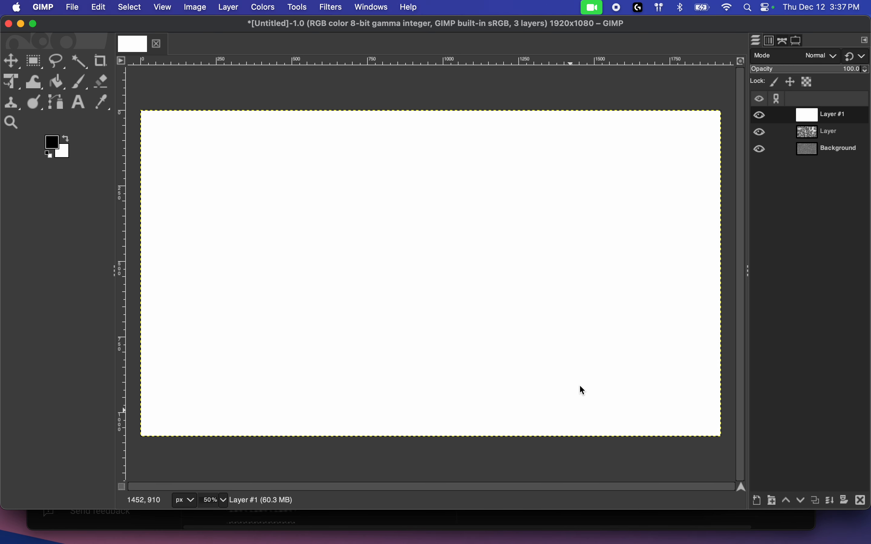
click(319, 5)
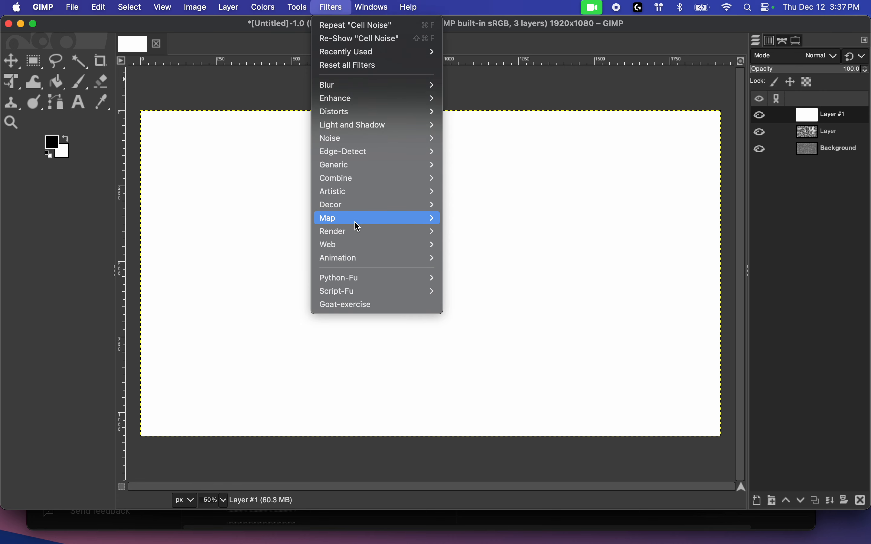
mouse_move(358, 226)
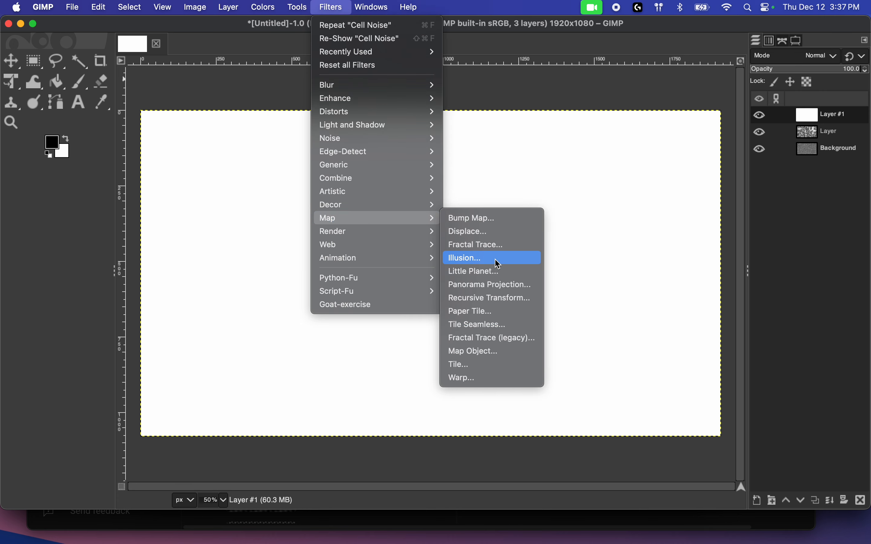
mouse_move(431, 230)
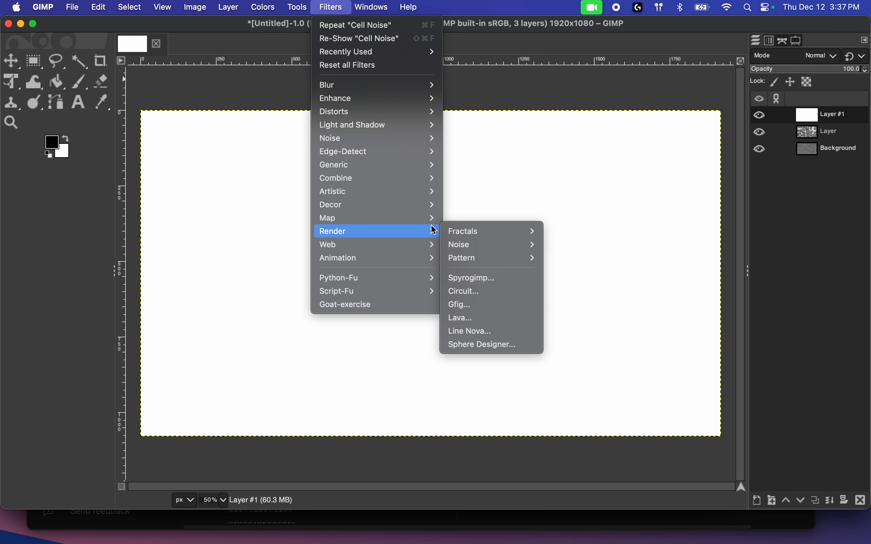
mouse_move(477, 237)
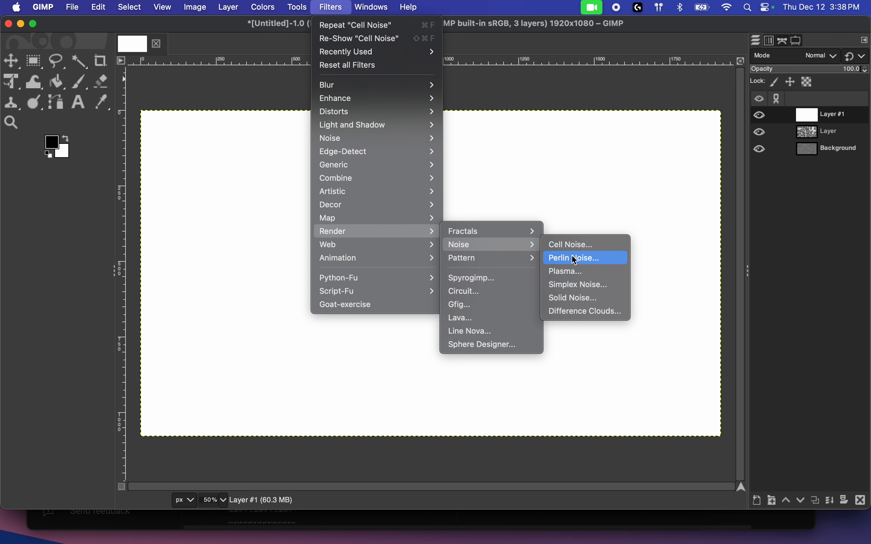
click(571, 256)
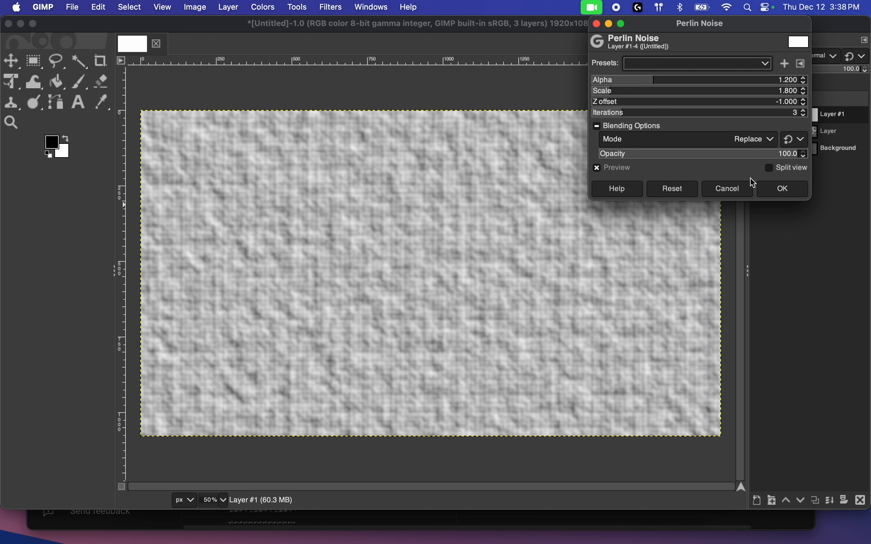
click(731, 189)
Render Simplex Noise on the new white layer at scale 1.000 with 1 iteration.
click(347, 11)
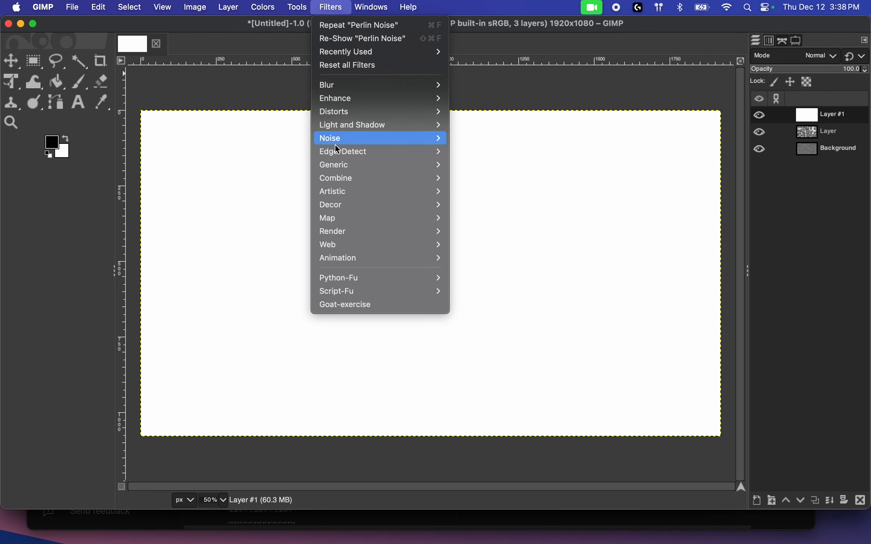
mouse_move(395, 232)
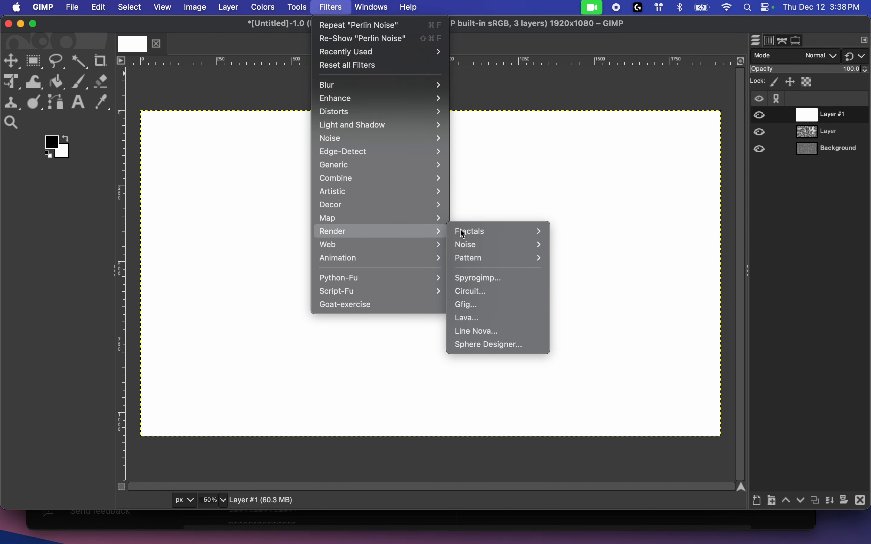
mouse_move(517, 249)
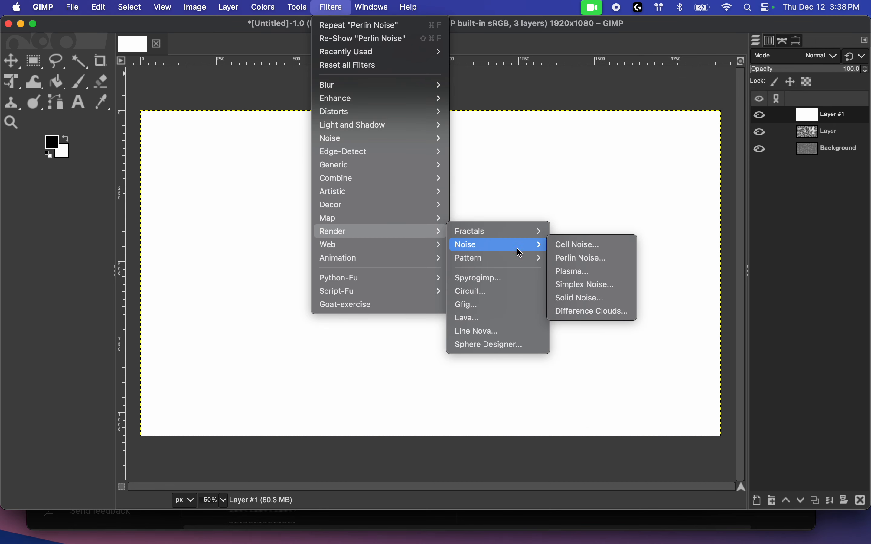
click(594, 285)
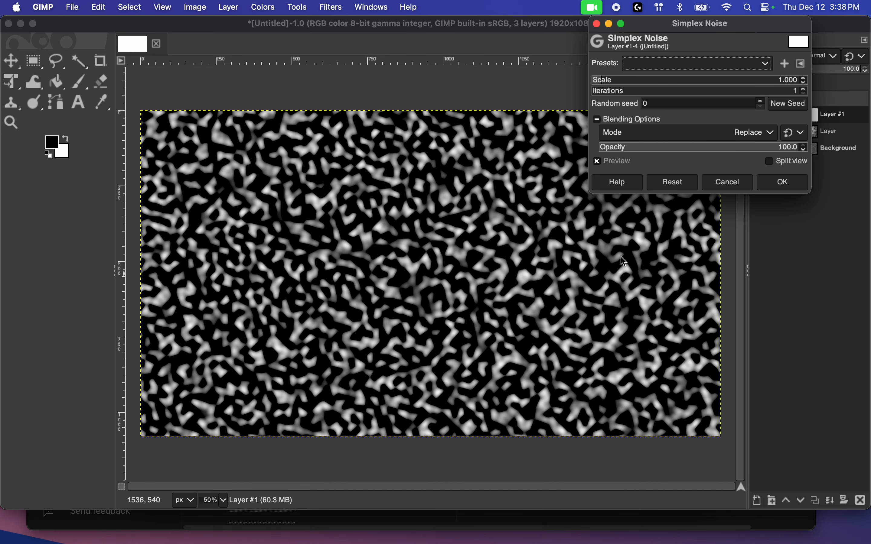
click(783, 182)
Distort the simplex noise layer with the Mandelbrot Fractal Trace filter at depth 3.
click(340, 8)
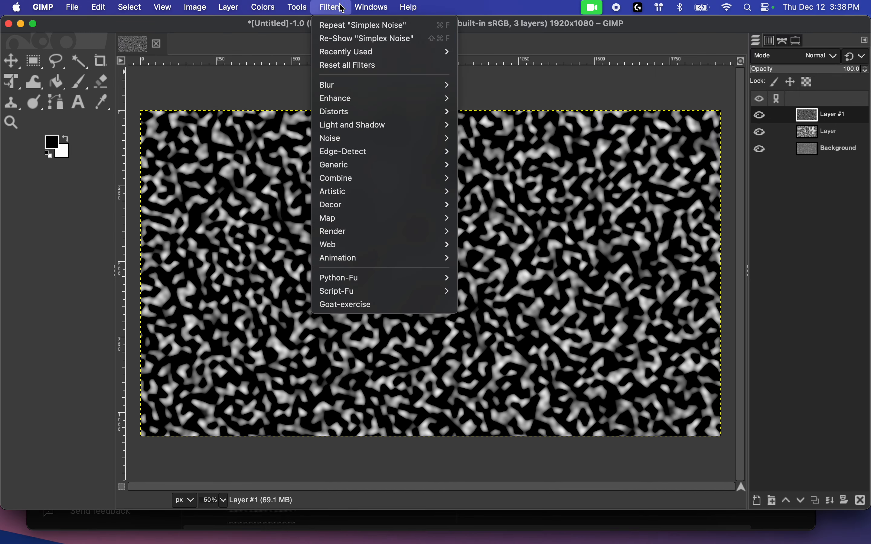
mouse_move(388, 232)
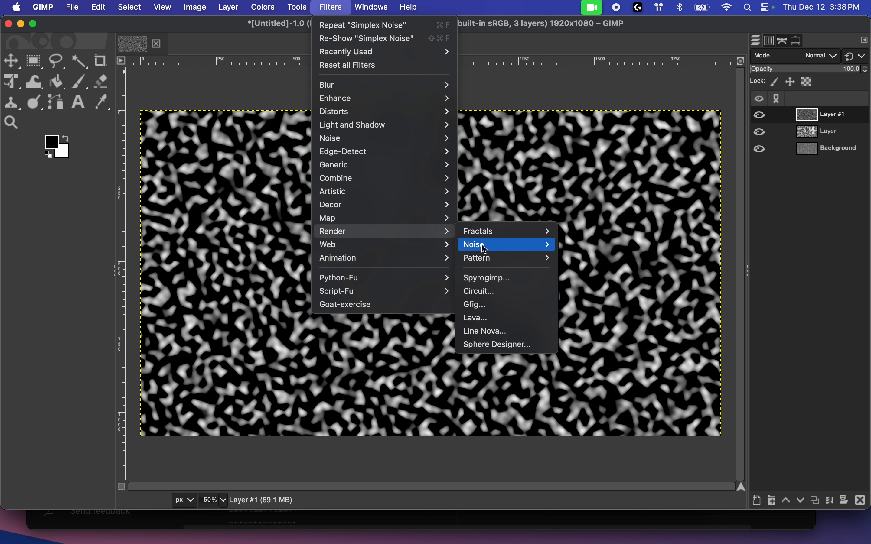
mouse_move(511, 231)
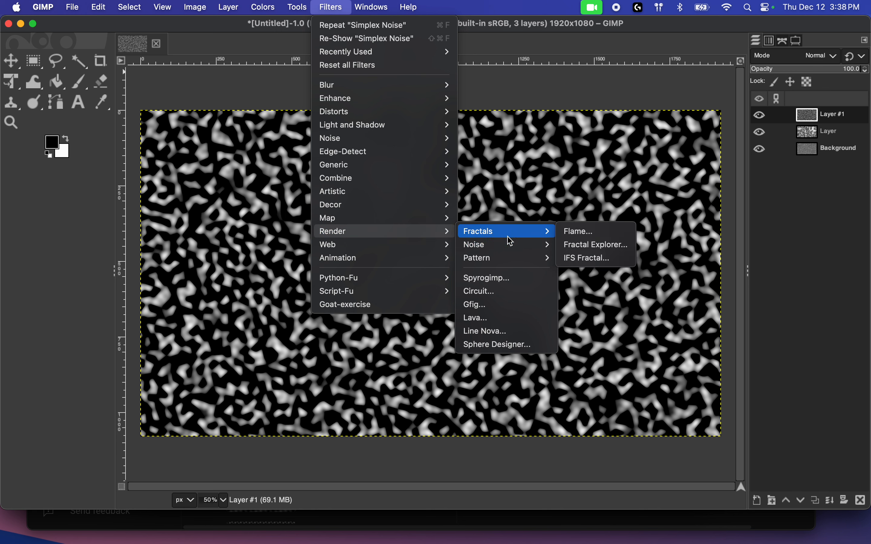
mouse_move(421, 215)
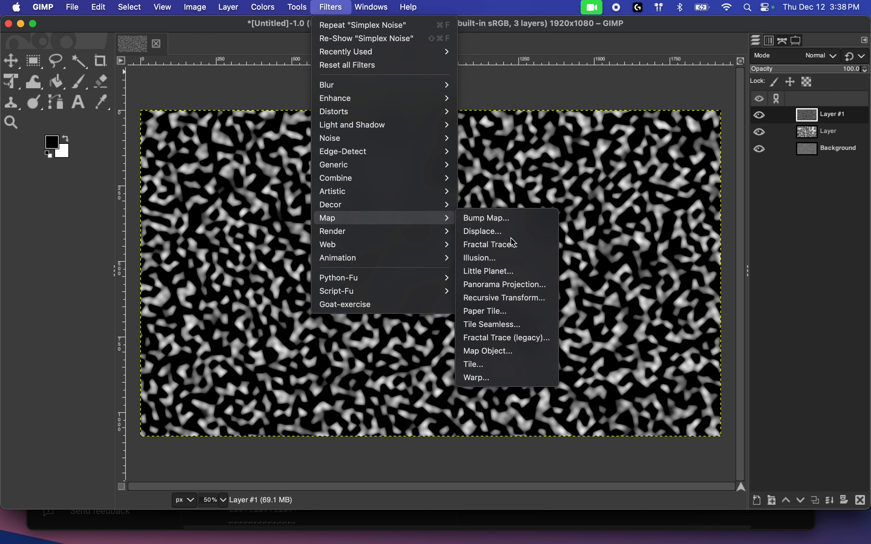
click(510, 243)
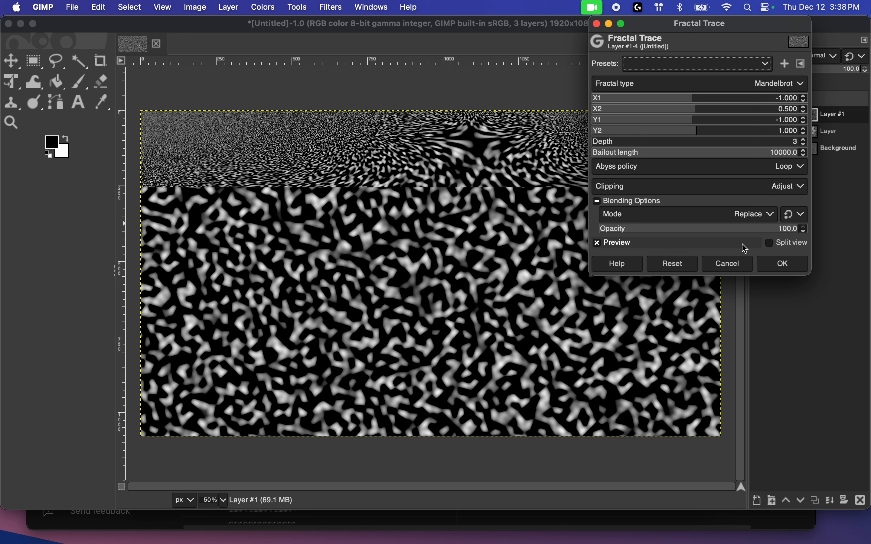
click(774, 268)
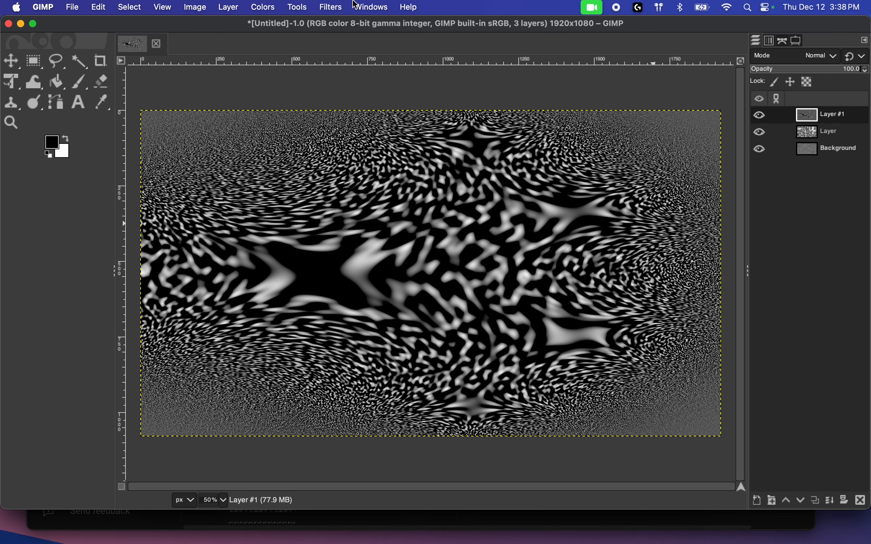
Apply the Illusion filter to the fractal-traced layer with 8 divisions and illusion type Type 1.
click(329, 8)
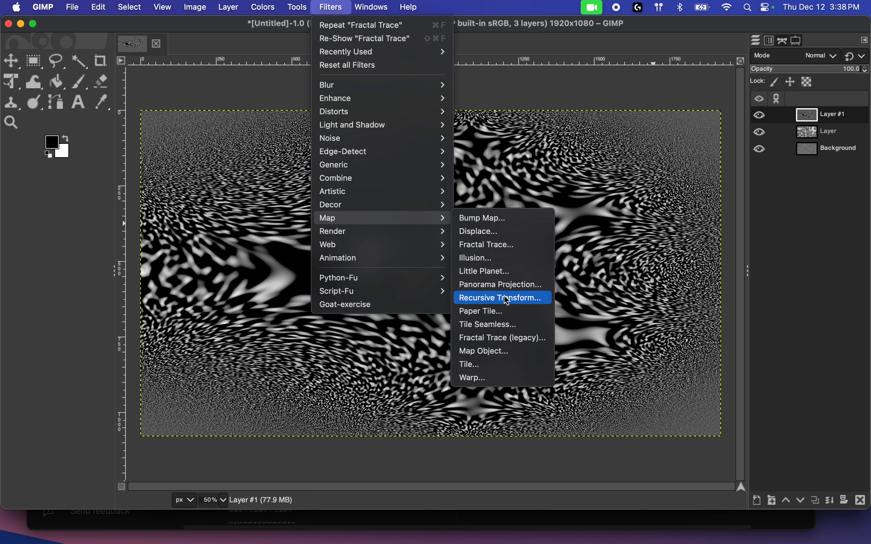
click(519, 256)
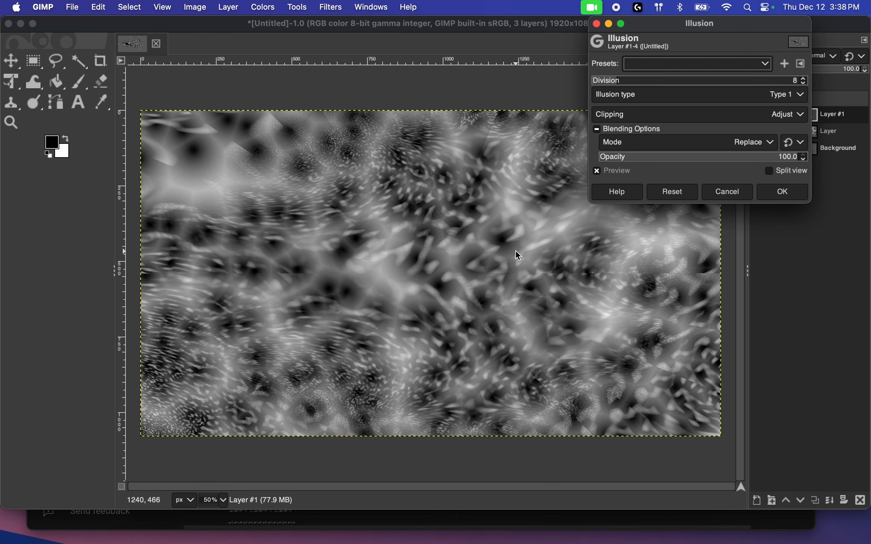
click(773, 194)
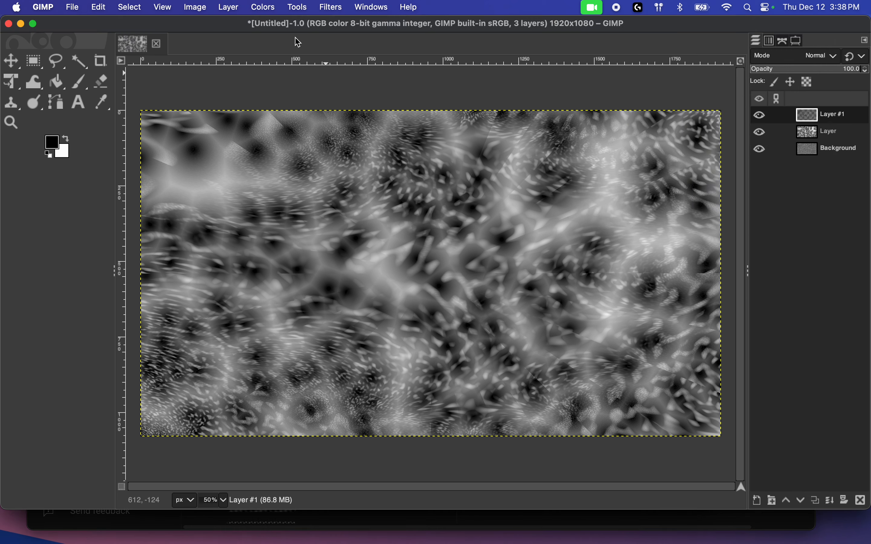
Apply automatic White Balance to the Illusion-filtered layer.
click(272, 5)
mouse_move(265, 209)
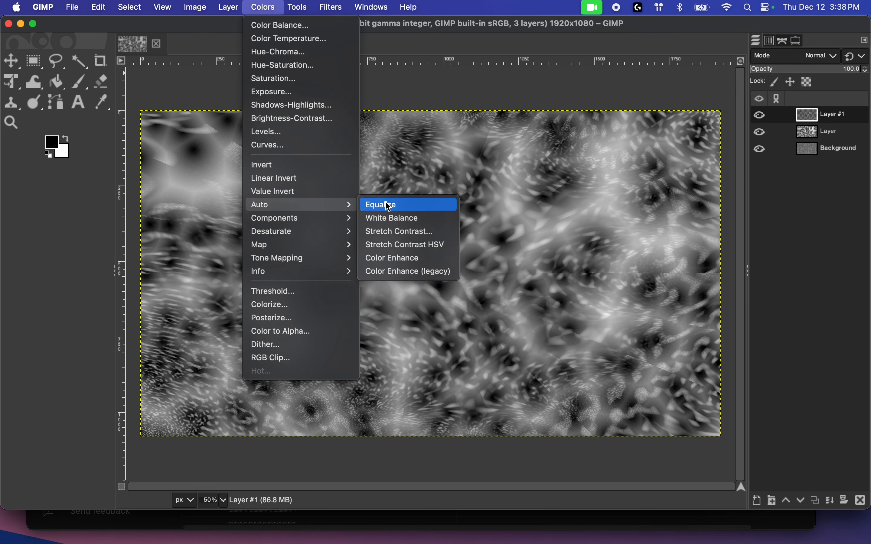
click(390, 218)
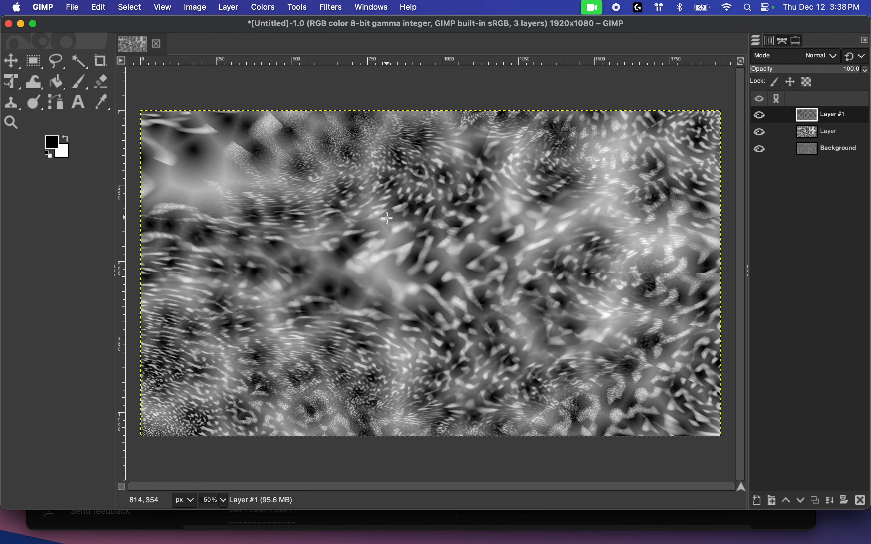
Add a white-filled 1920 × 1080 px layer and move it directly below Layer #1.
click(836, 132)
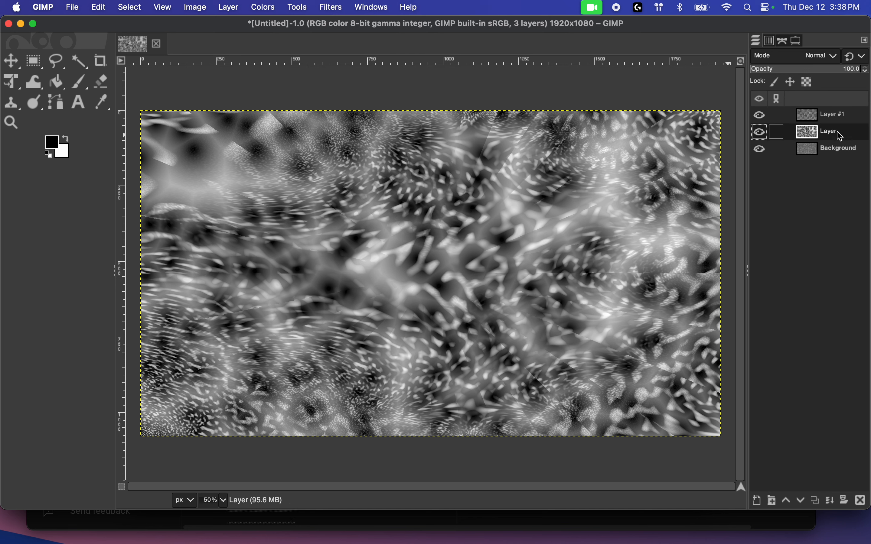
click(815, 122)
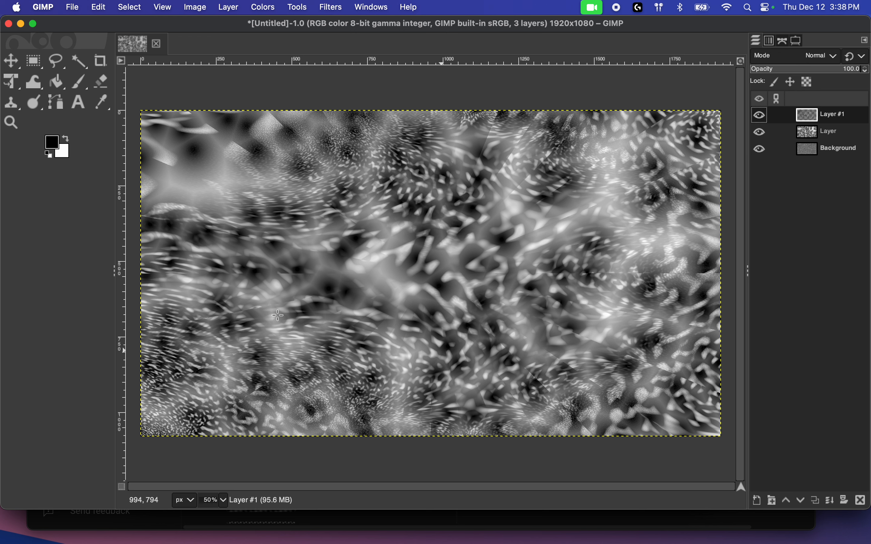
key(super+shift+n)
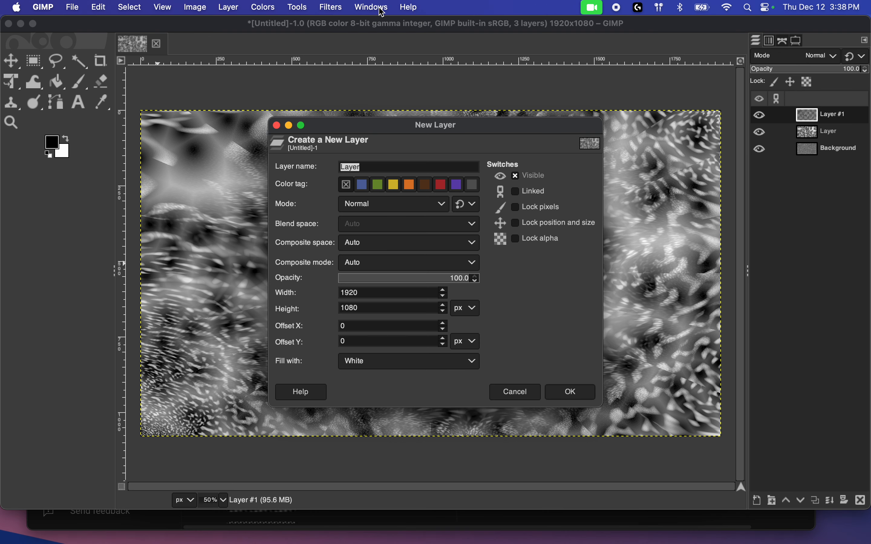
click(570, 395)
drag(807, 122, 810, 142)
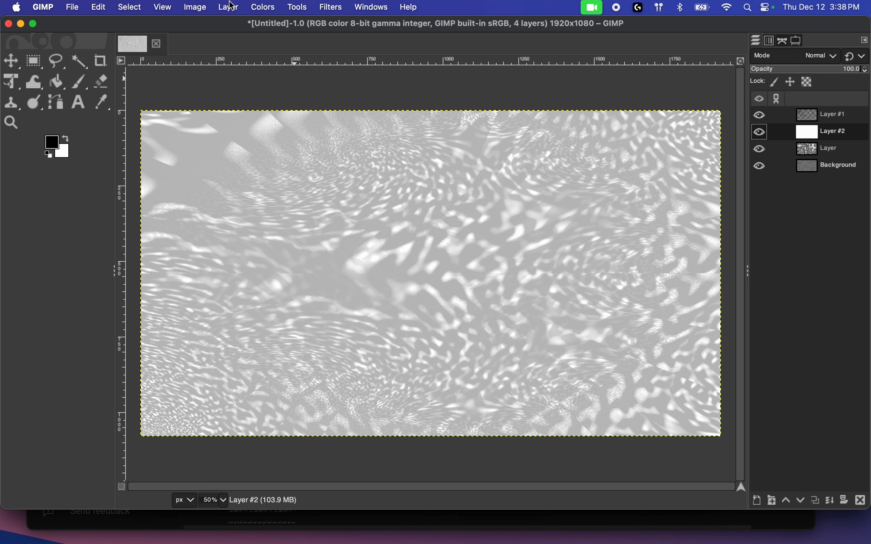
Invert the colors of the white layer beneath Layer #1.
click(198, 7)
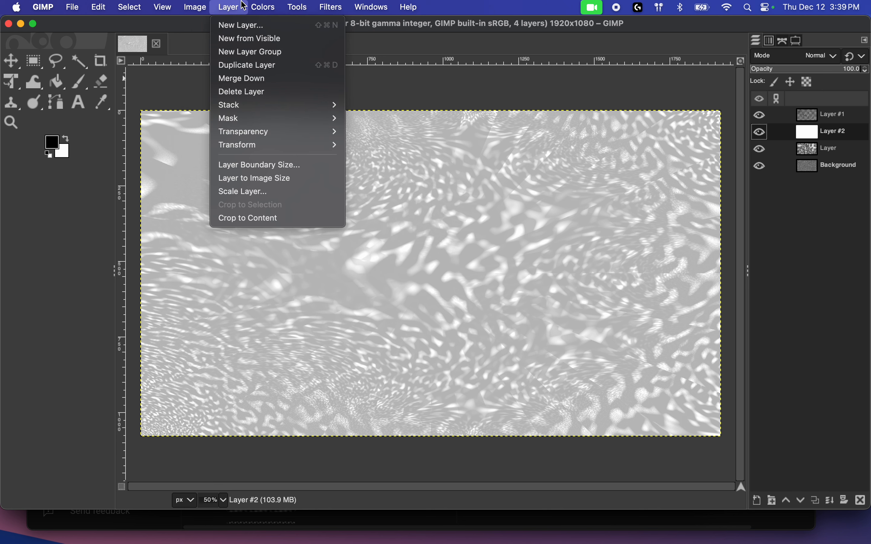
mouse_move(200, 4)
mouse_move(263, 6)
click(276, 166)
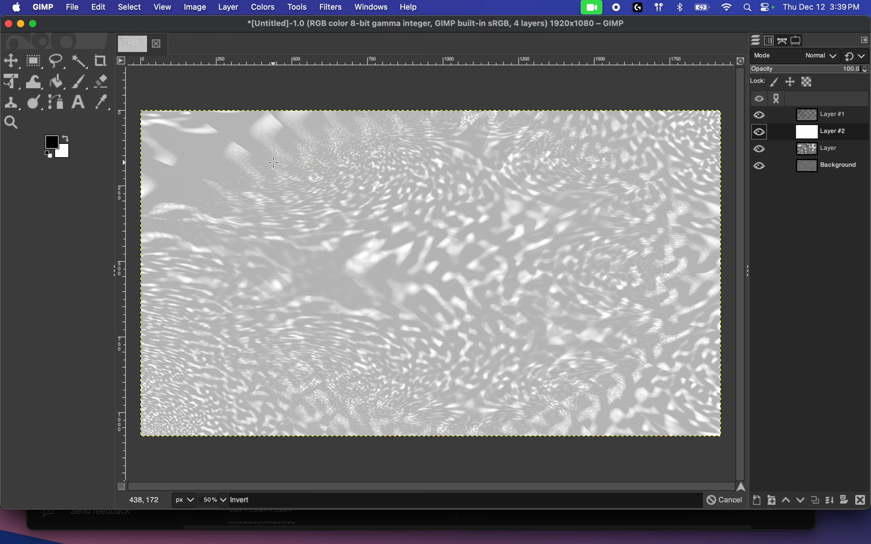
Merge Layer #1 down into the inverted Layer #2 beneath it.
click(836, 116)
click(321, 5)
mouse_move(265, 6)
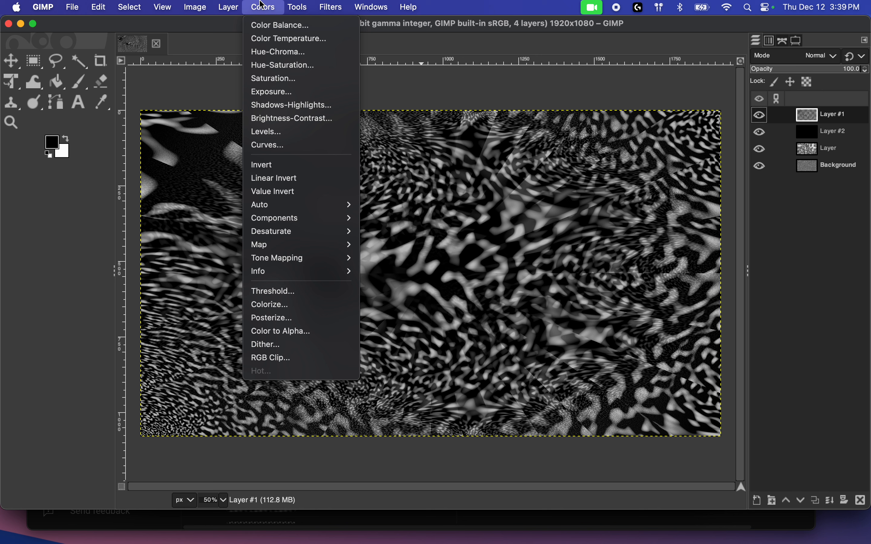
mouse_move(232, 5)
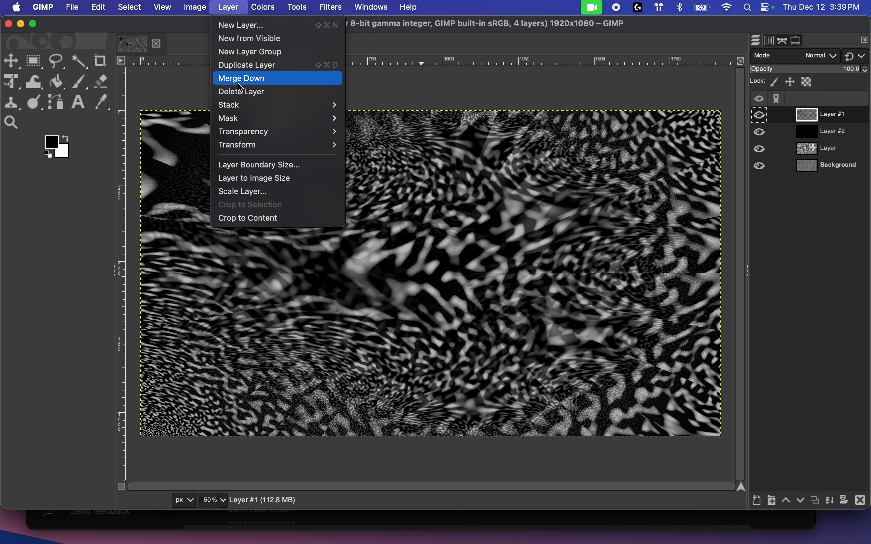
click(258, 82)
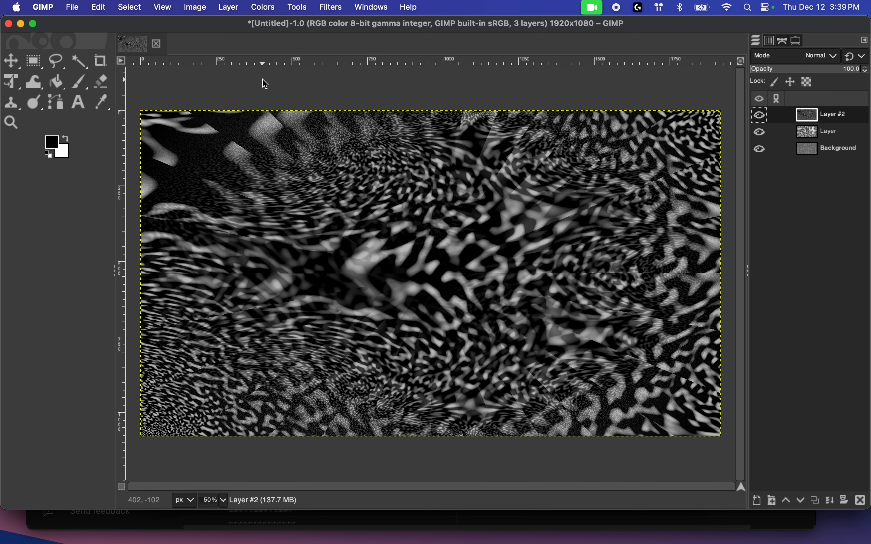
Apply automatic White Balance to the merged Layer #2.
click(299, 8)
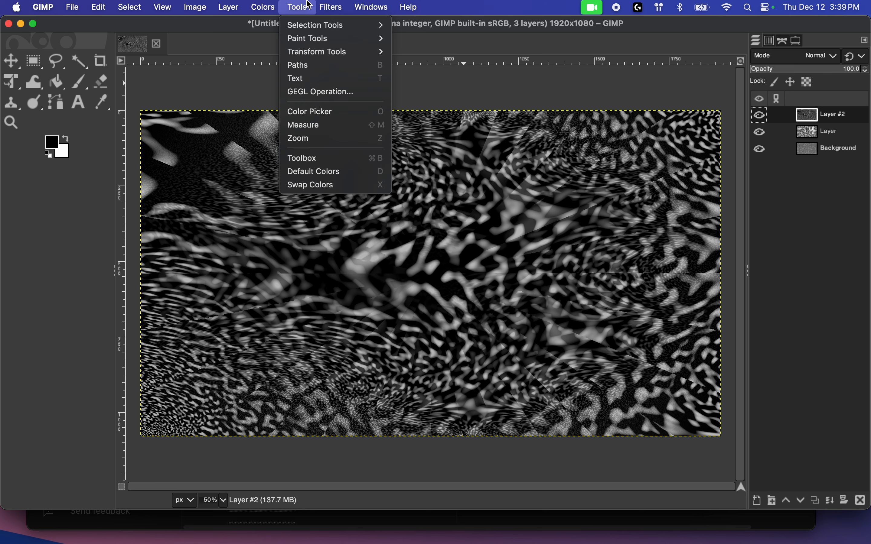
mouse_move(264, 5)
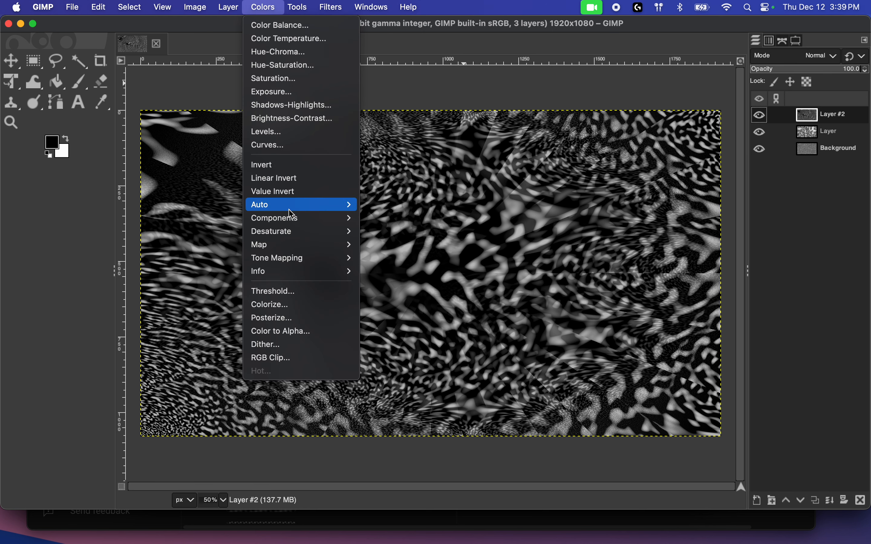
mouse_move(315, 207)
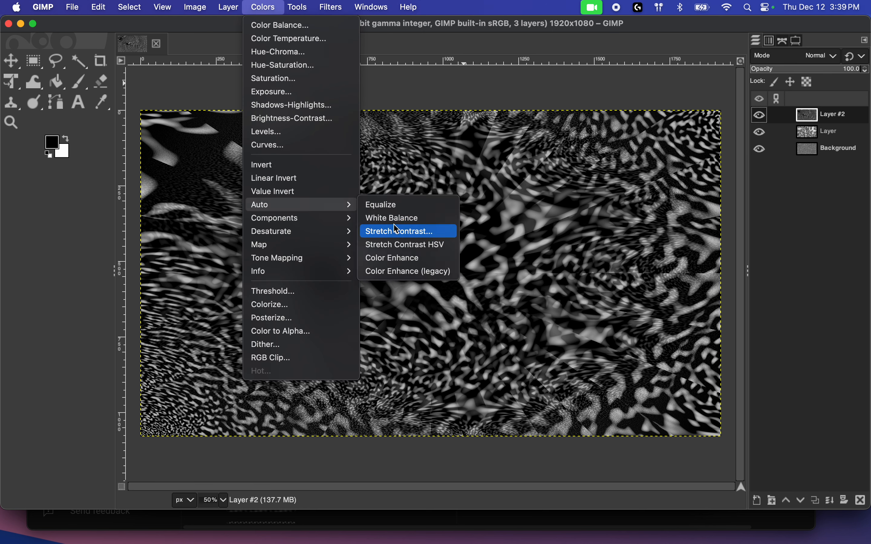
click(411, 218)
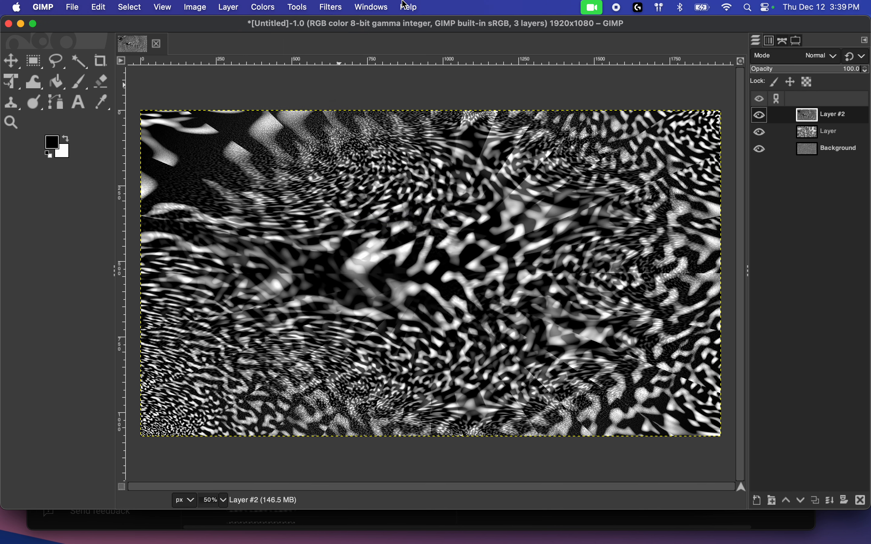
Generate a looped Blend animation from the layers with 180 intermediate frames and a maximum blur radius of 0.
click(327, 7)
mouse_move(355, 260)
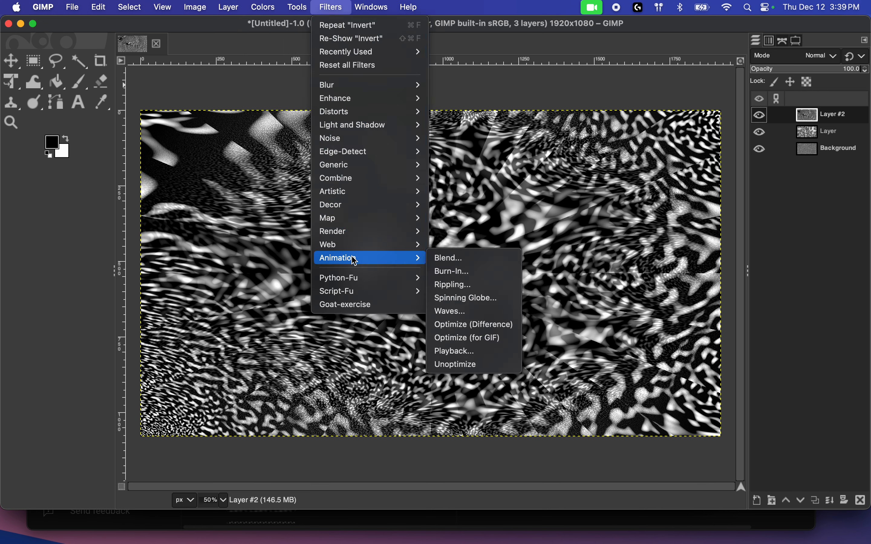
click(475, 258)
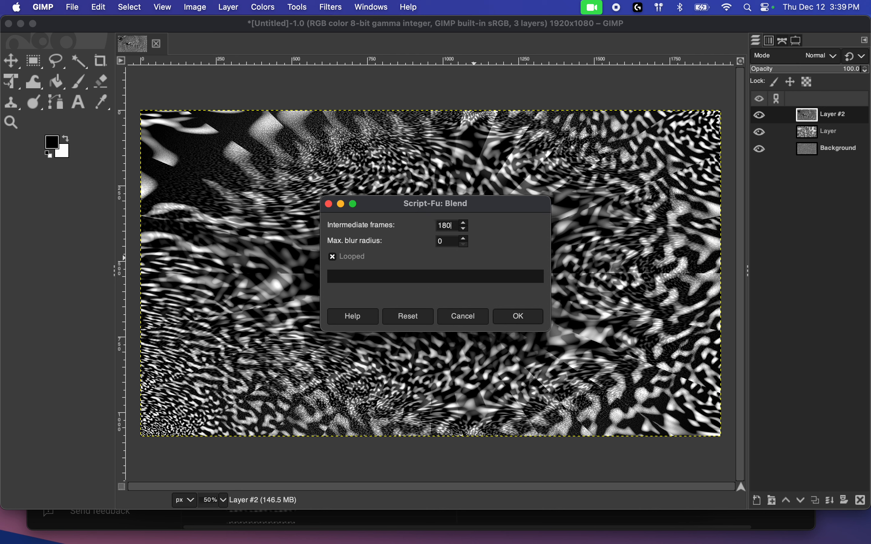
click(518, 317)
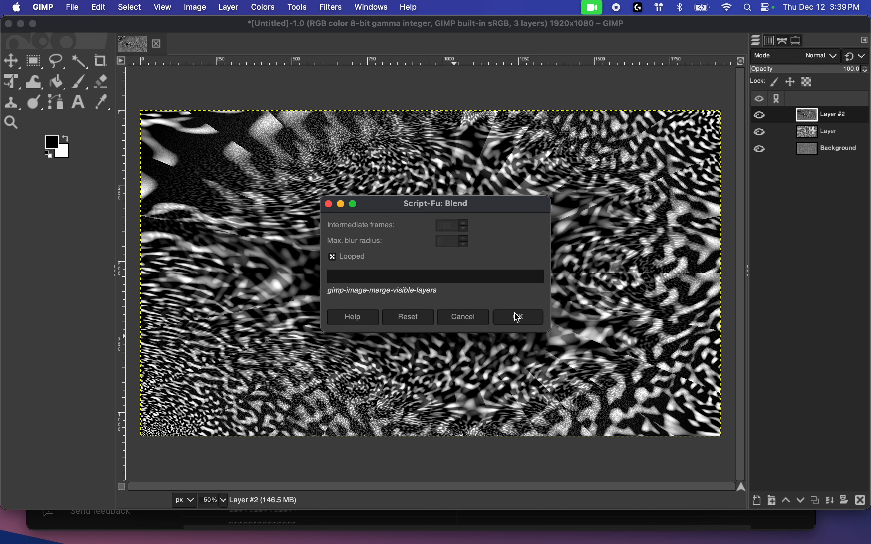
key(super+Tab)
key(super+Tab)
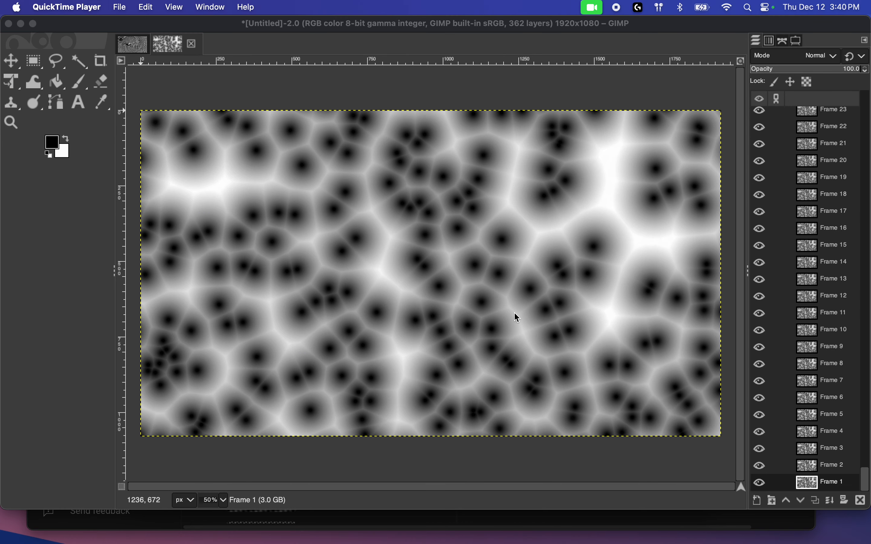
click(514, 312)
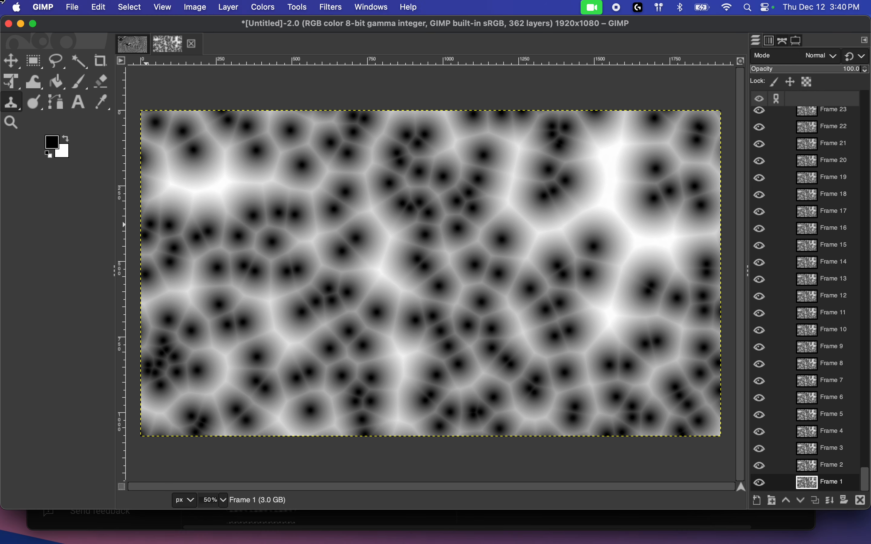
Export the blended animation frames to the Desktop as the OpenRaster file Untitled.ora.
click(86, 11)
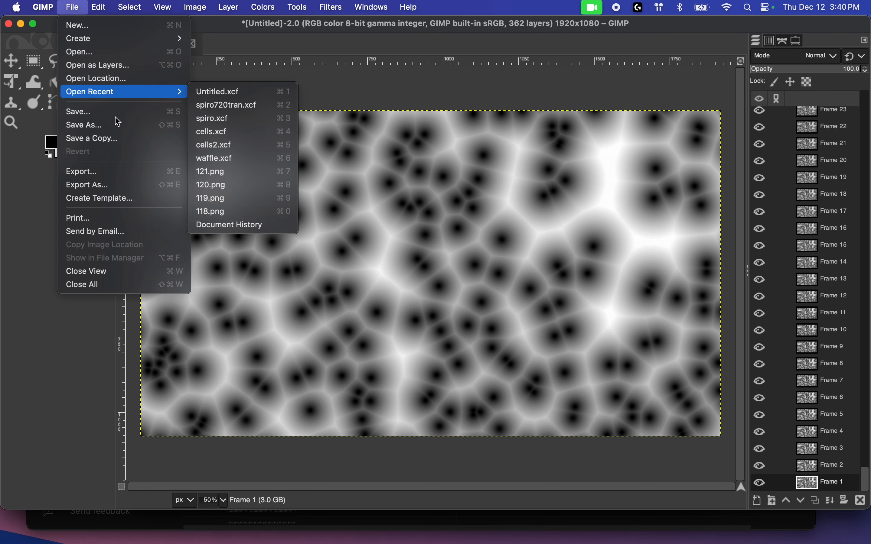
click(123, 187)
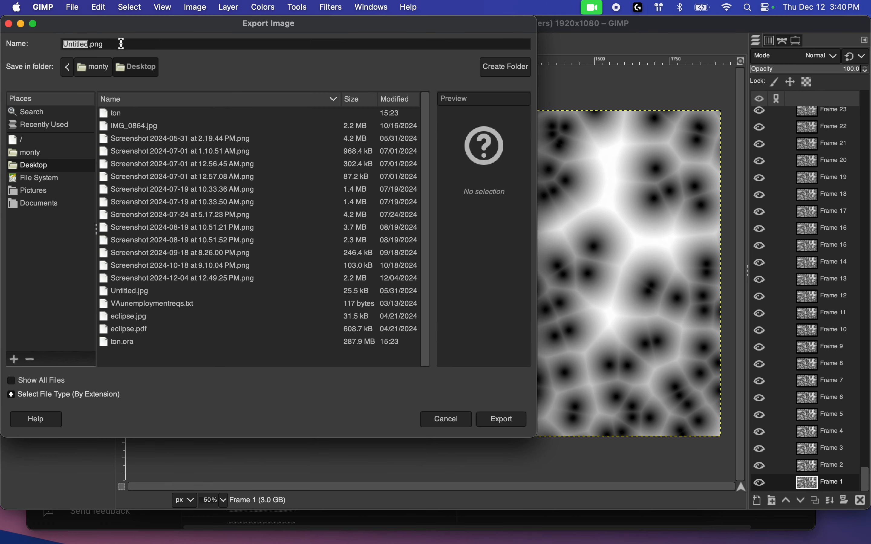
text(.ora)
click(499, 420)
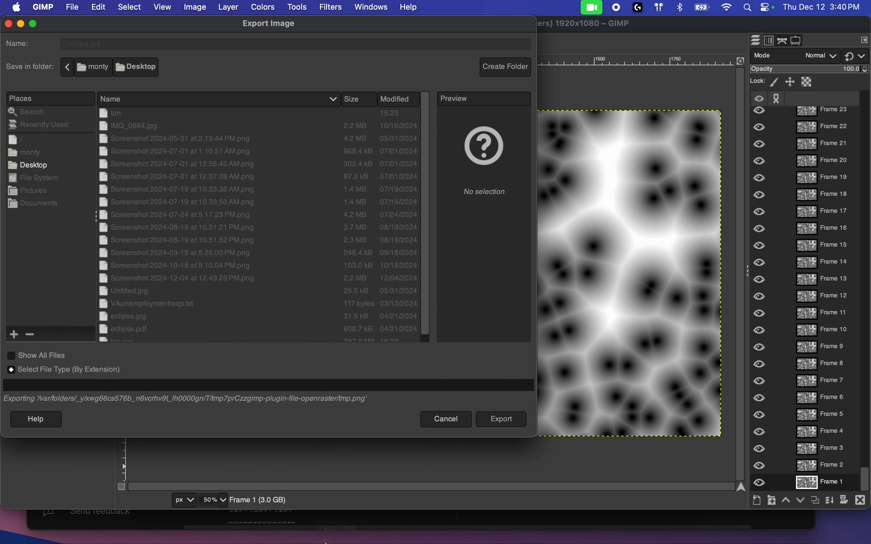
Open The Unarchiver.
mouse_move(325, 541)
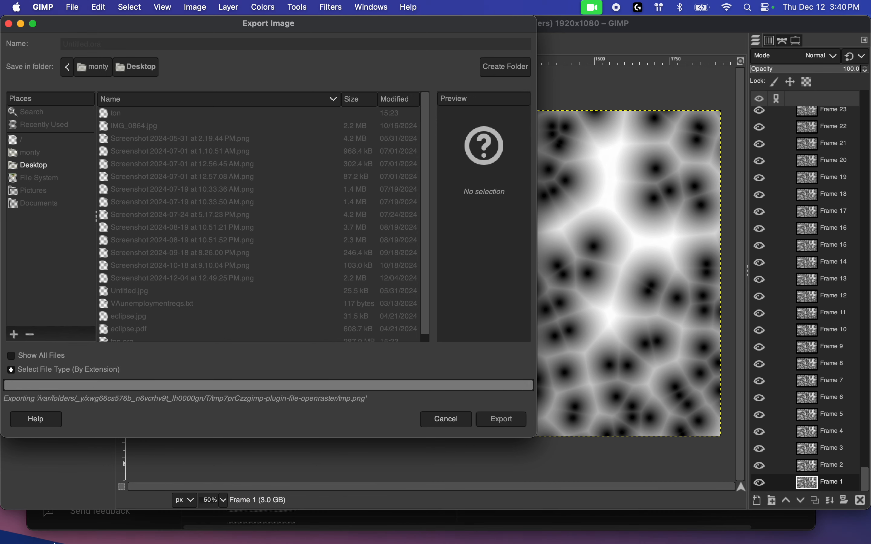
click(657, 527)
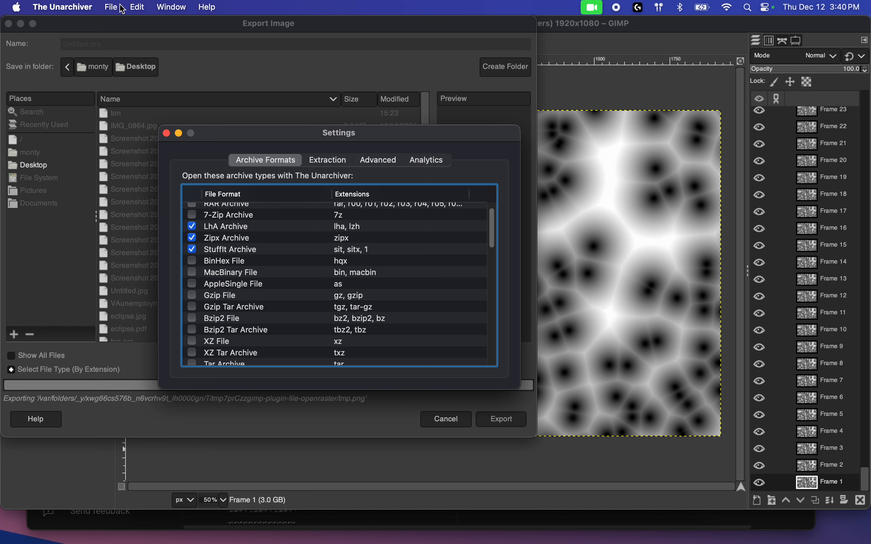
key(super+Tab)
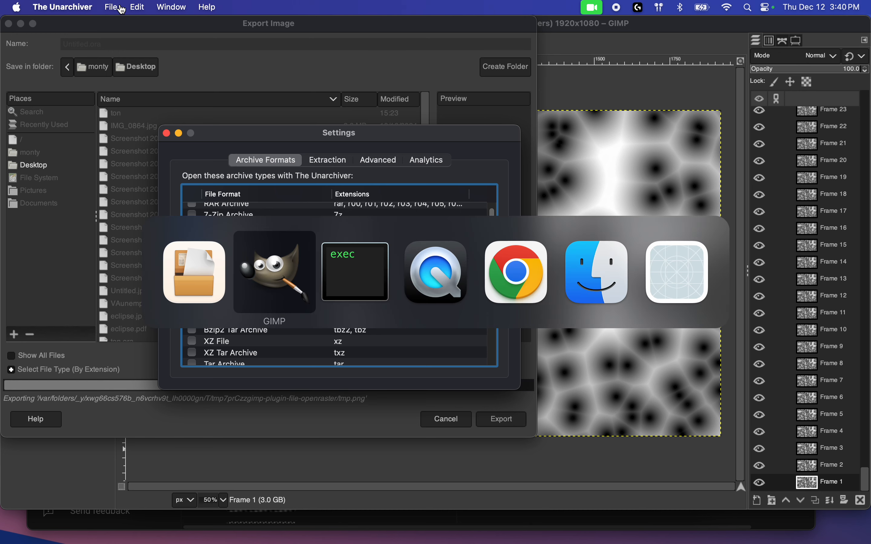
key(super+Tab)
key(super+Tab)
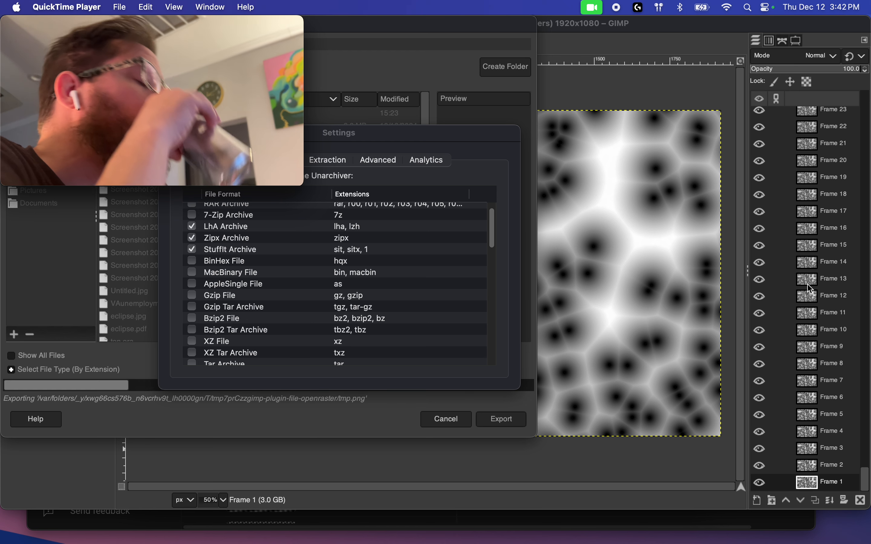
key(super+Tab)
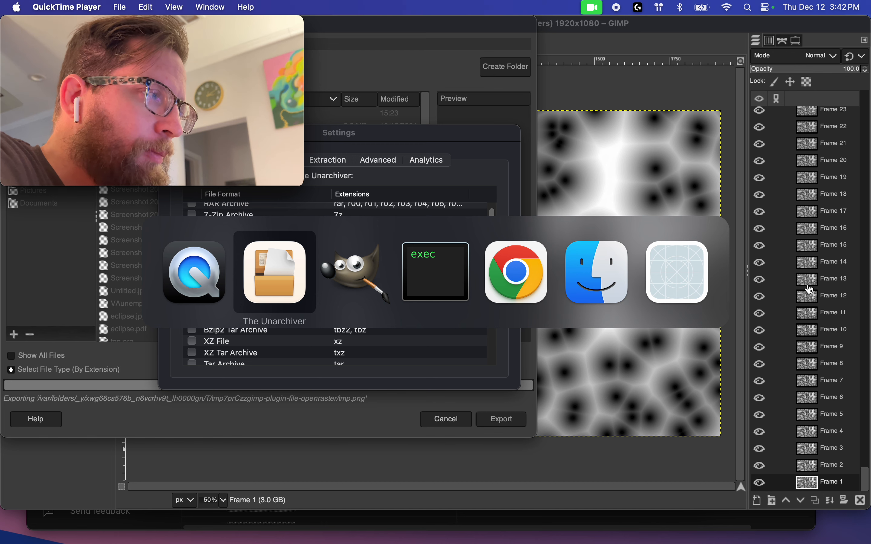
key(super+Tab)
key(super+Tab)
key(super+Tab)
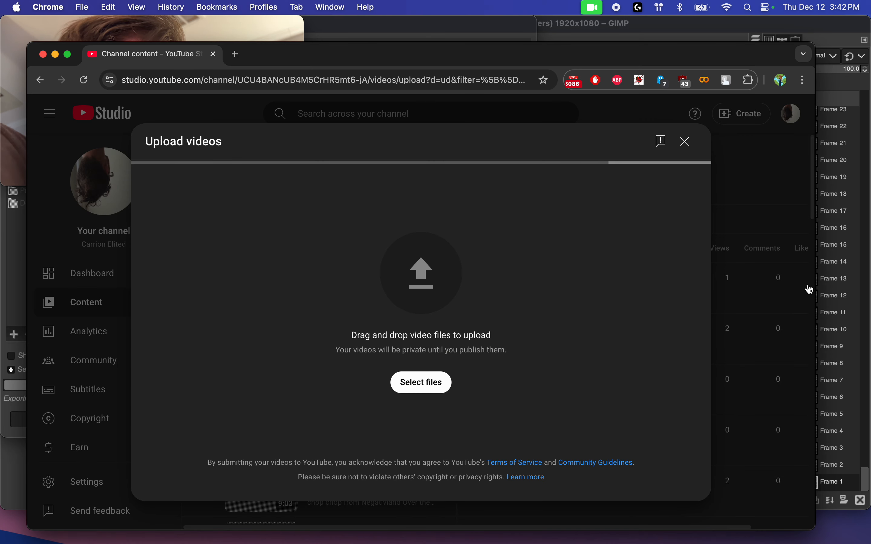
key(super+Tab)
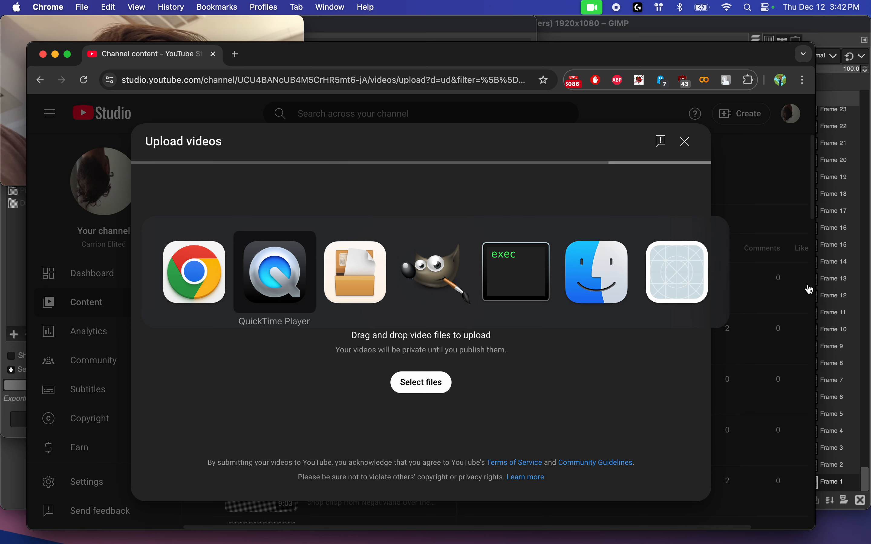
key(super+Tab)
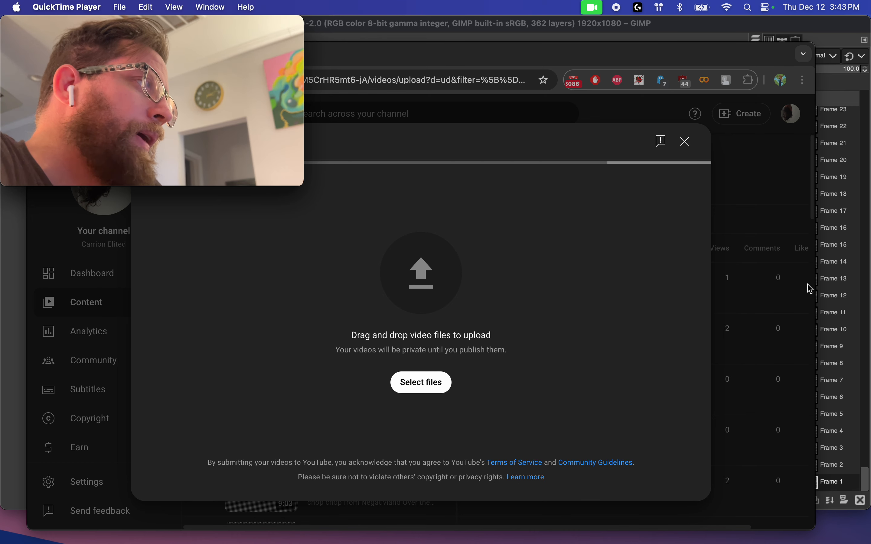
Open the Desktop folder in Finder and move its window clear of the webcam preview.
mouse_move(320, 536)
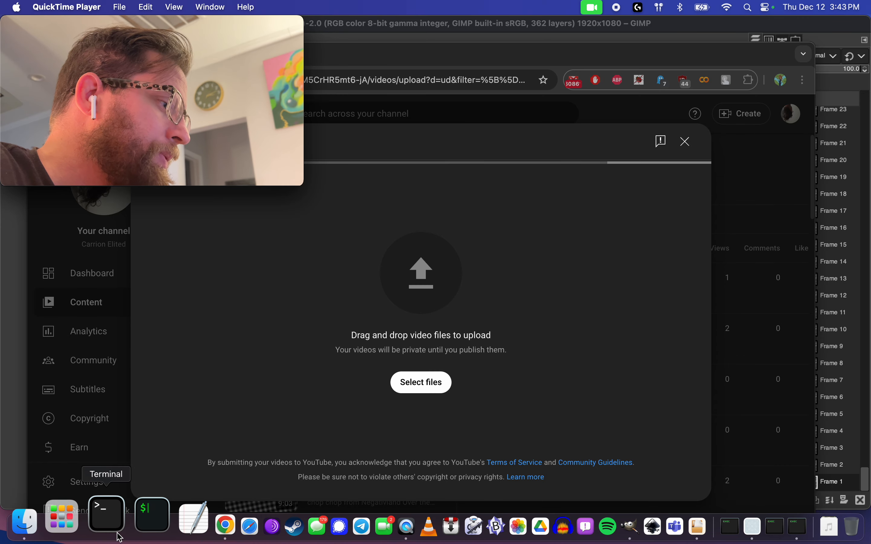
click(67, 526)
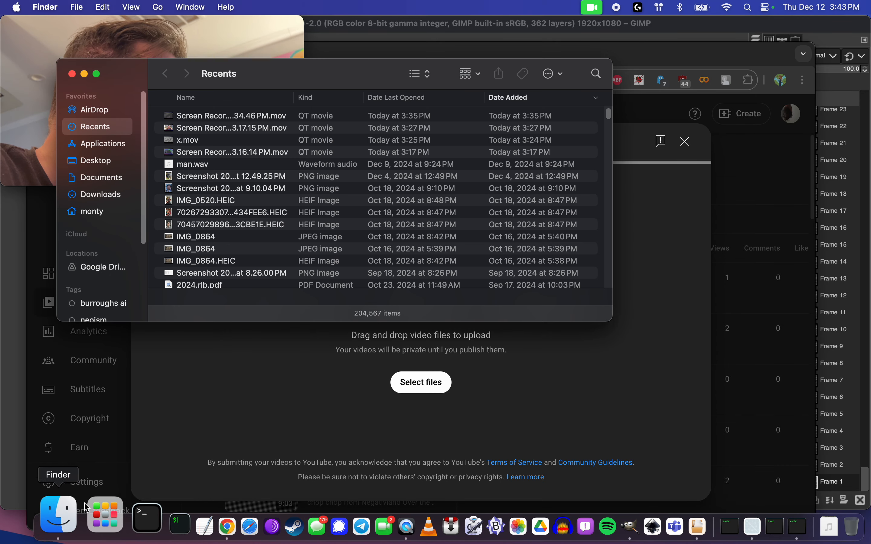
click(107, 164)
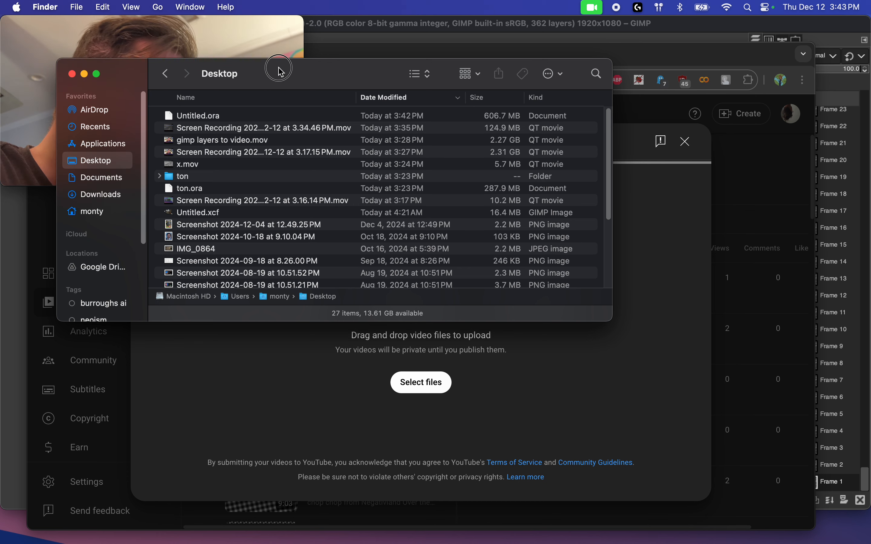
drag(280, 70, 503, 108)
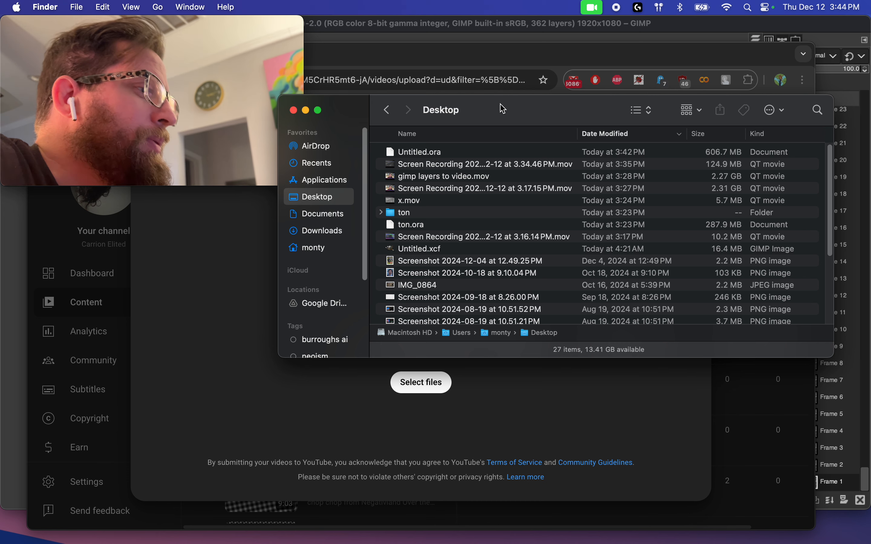
key(super+Tab)
key(super+Tab)
key(super+Tab)
key(super+Tab)
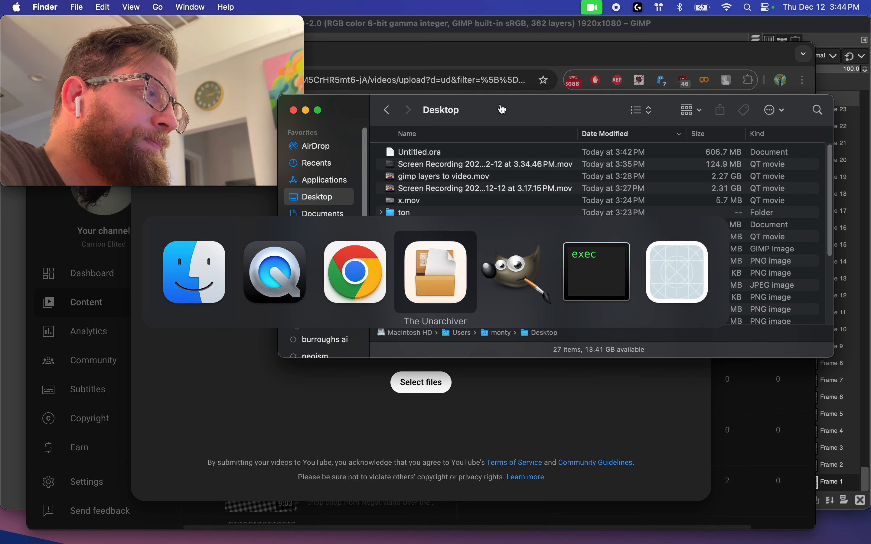
key(super+Tab)
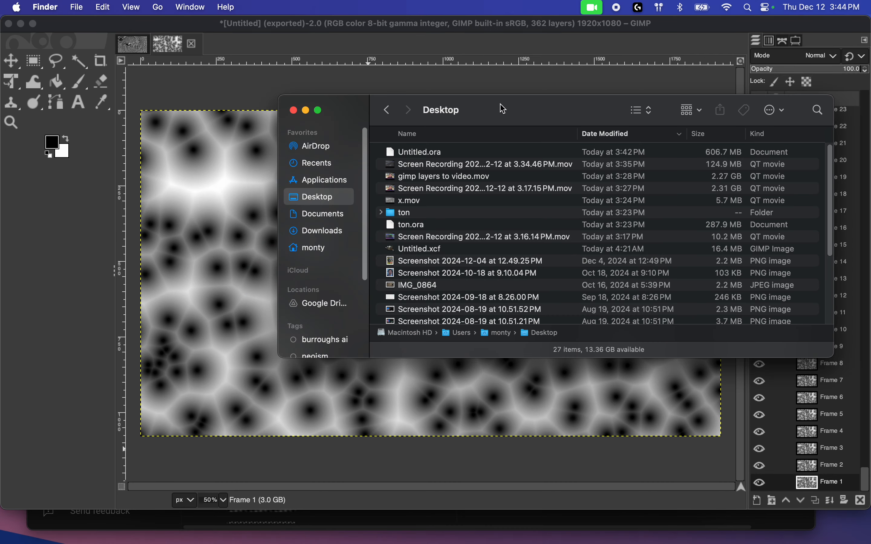
Switch to The Unarchiver and extract Untitled.ora to the Desktop.
mouse_move(511, 542)
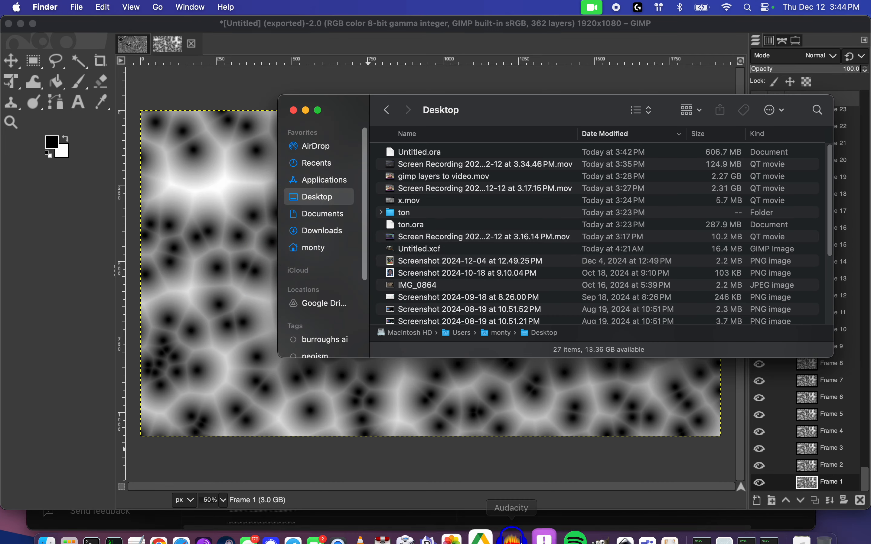
click(647, 525)
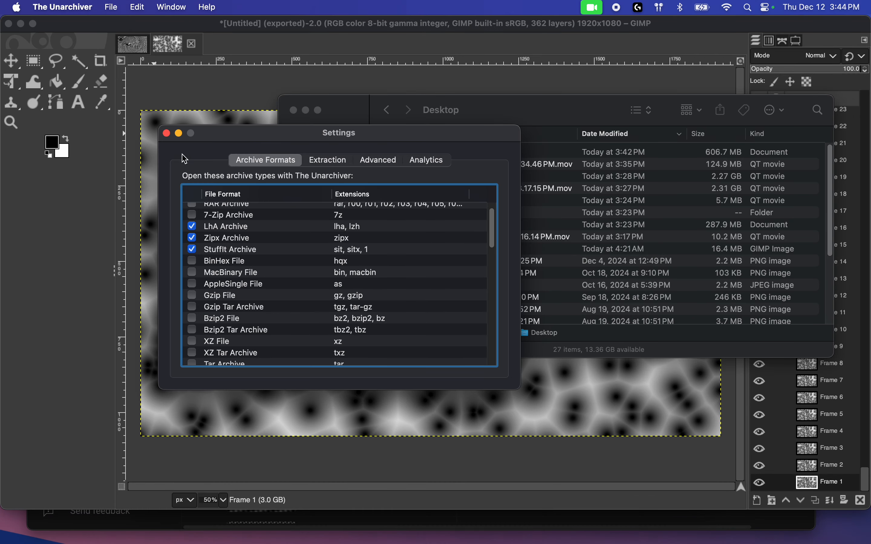
click(112, 6)
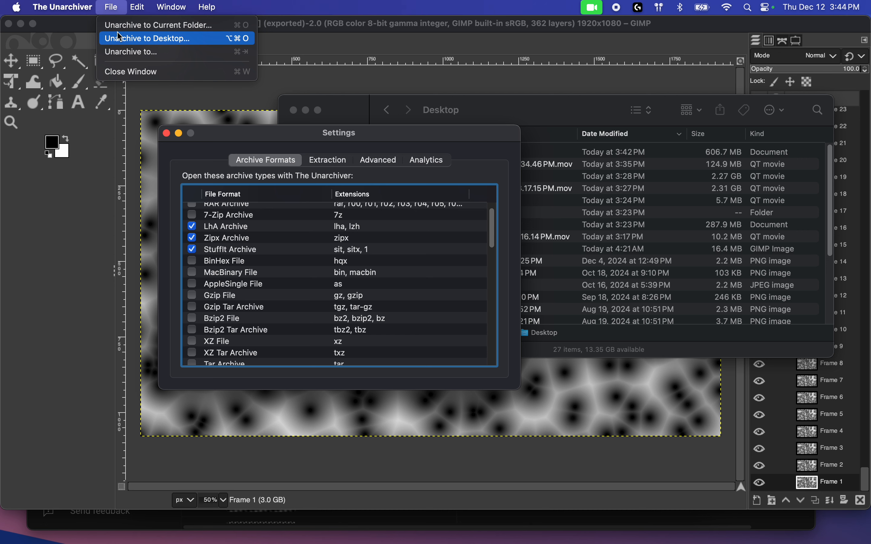
click(120, 37)
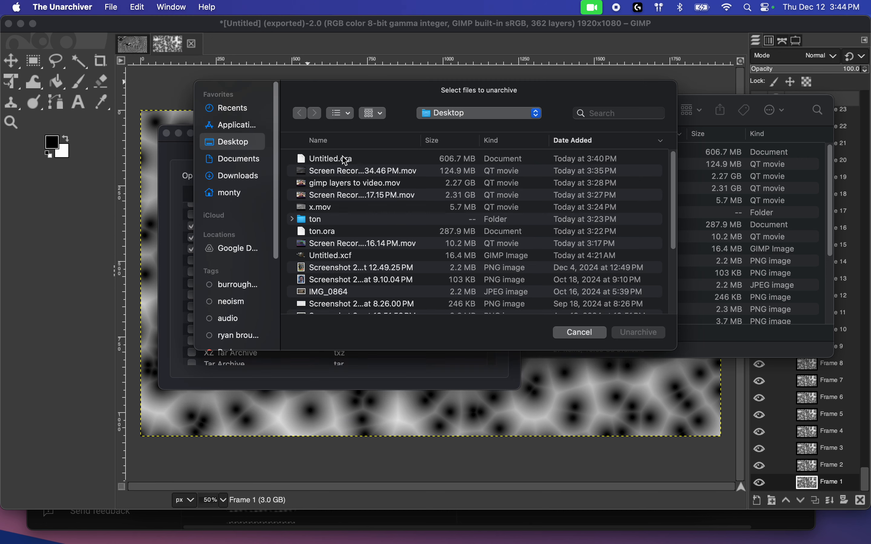
click(346, 162)
click(640, 332)
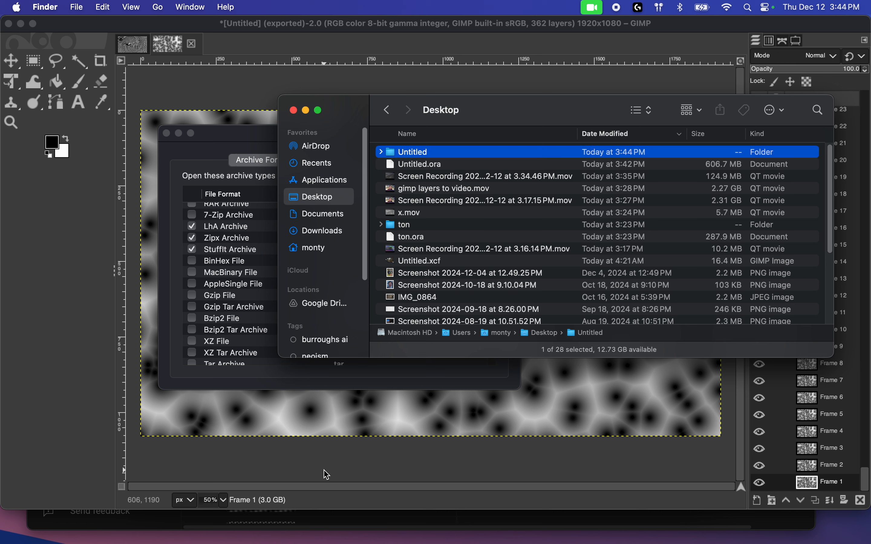
Switch to QuickTime Player and load the data folder inside the Desktop's Untitled folder as an image sequence.
key(super+Tab)
key(super+Tab)
key(super+Tab)
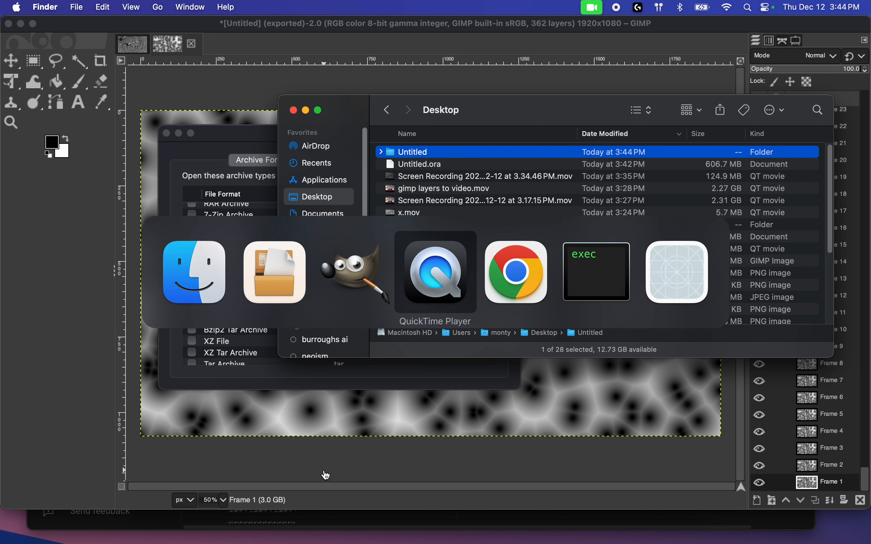
click(128, 6)
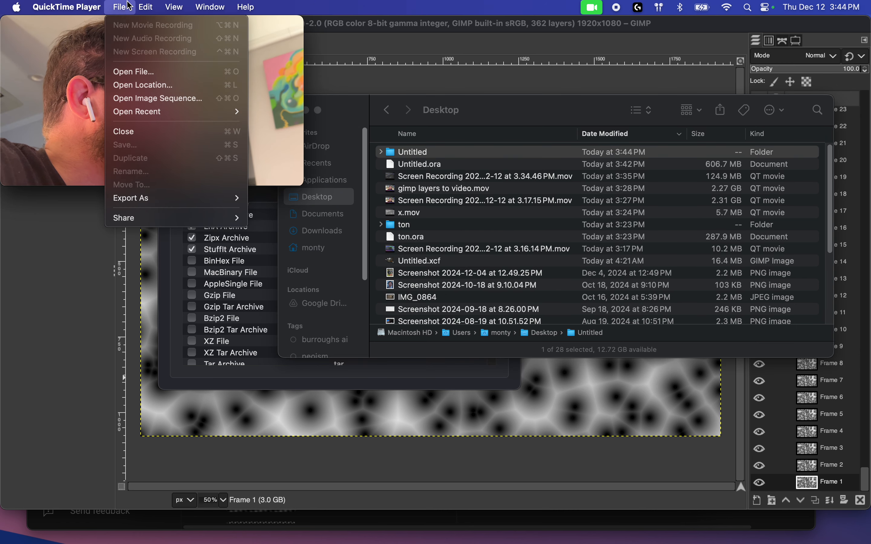
click(155, 98)
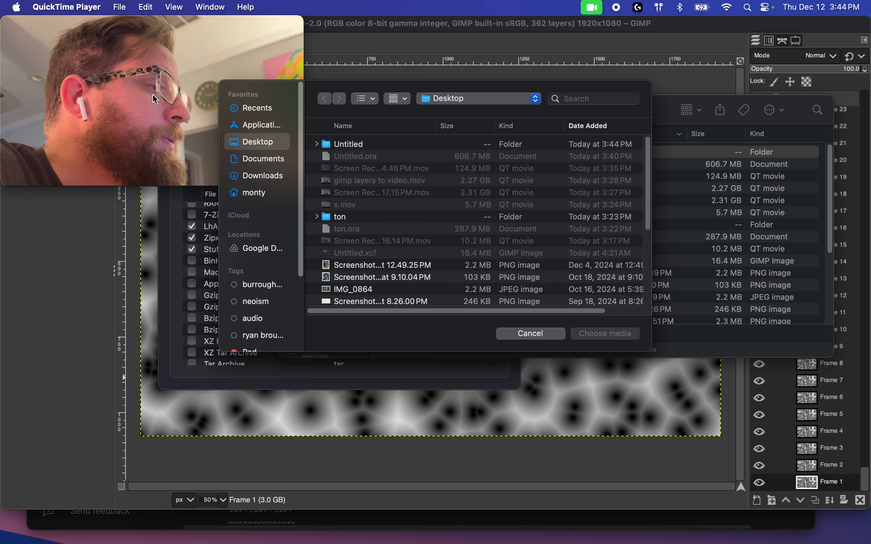
click(361, 146)
double_click(362, 146)
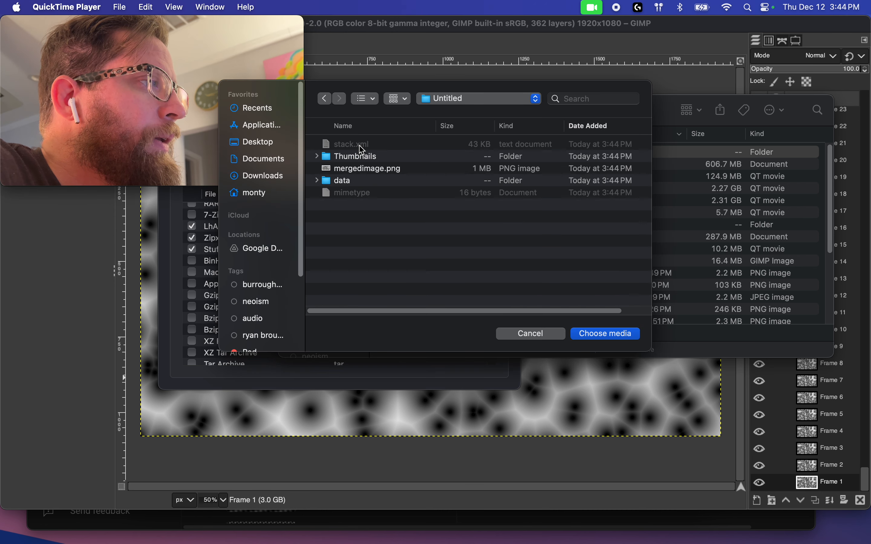
double_click(347, 185)
scroll(377, 255, down, 15)
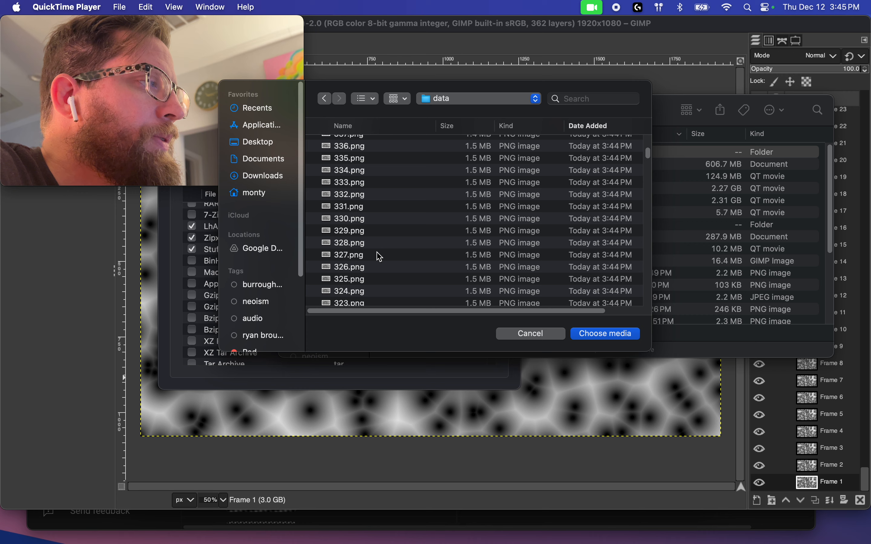
click(324, 98)
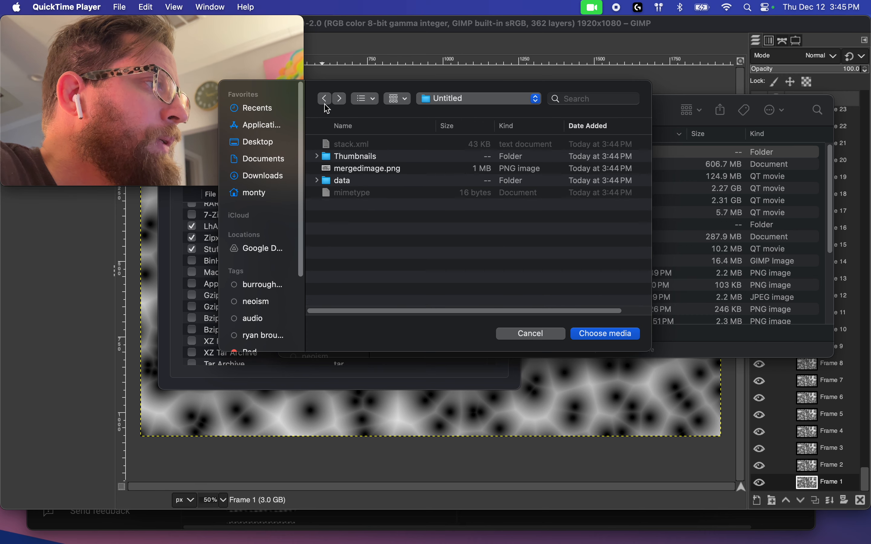
click(352, 183)
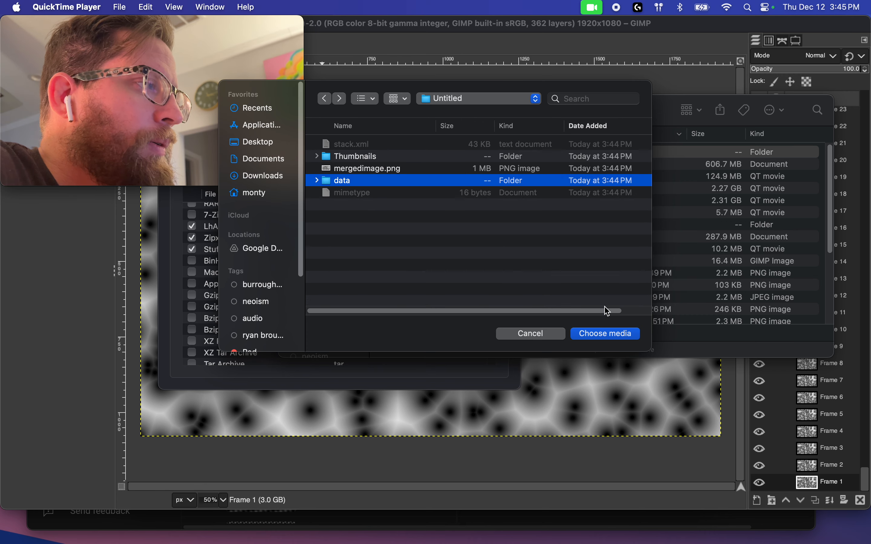
click(611, 334)
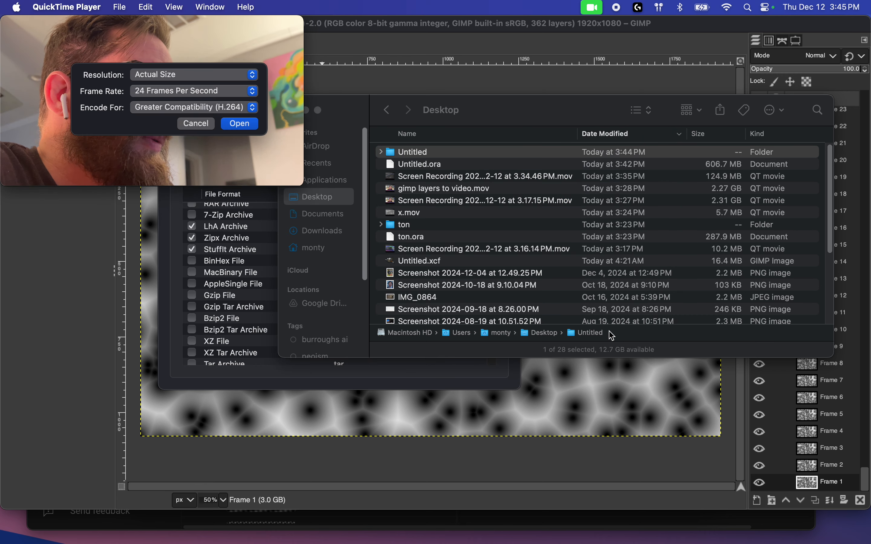
Create the video from the image sequence at 30 frames per second, encoded for Higher Quality (ProRes).
click(237, 95)
click(216, 68)
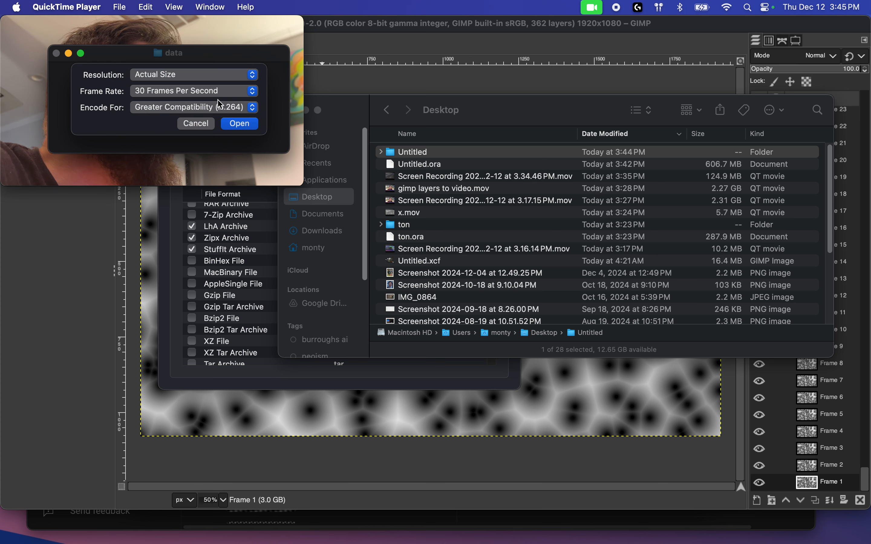
click(241, 107)
click(229, 134)
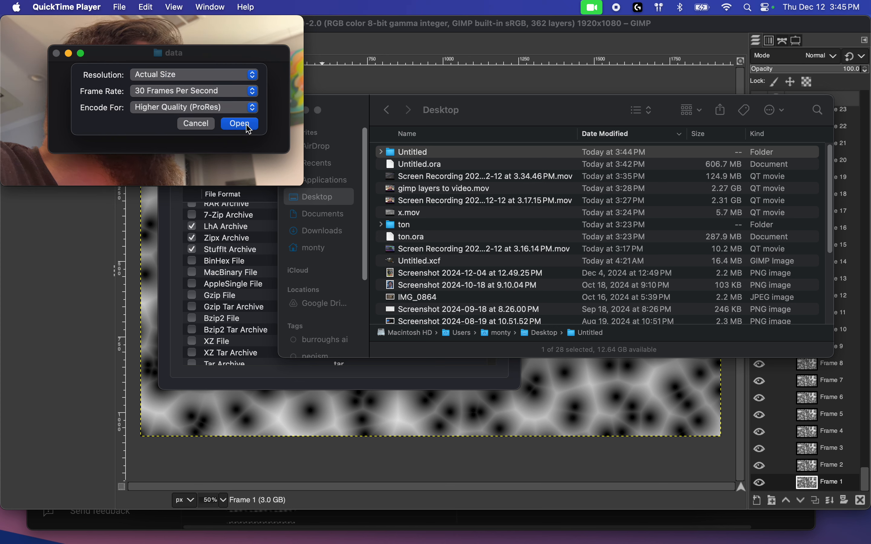
click(239, 123)
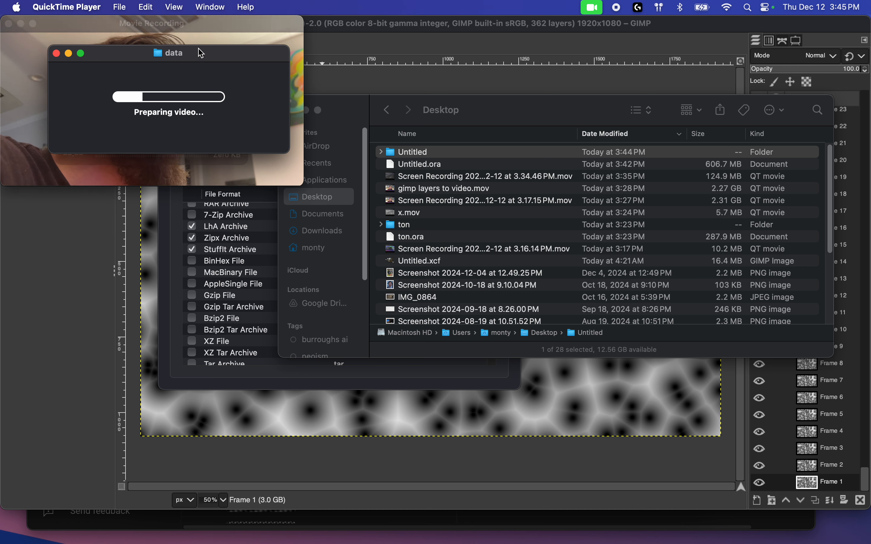
drag(200, 56, 564, 178)
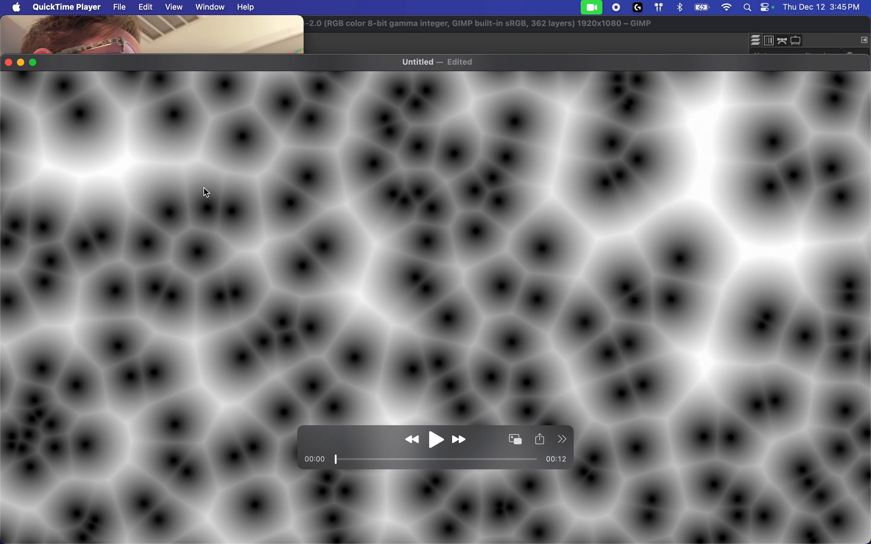
Export the video as Untitled into the Untitled folder with Greater Compatibility (H.264), and play the open video.
click(120, 7)
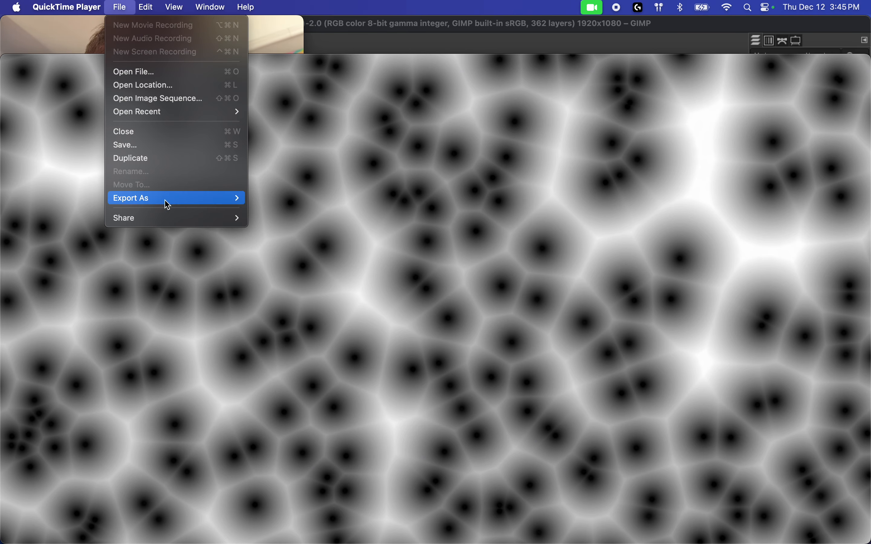
mouse_move(165, 200)
click(262, 211)
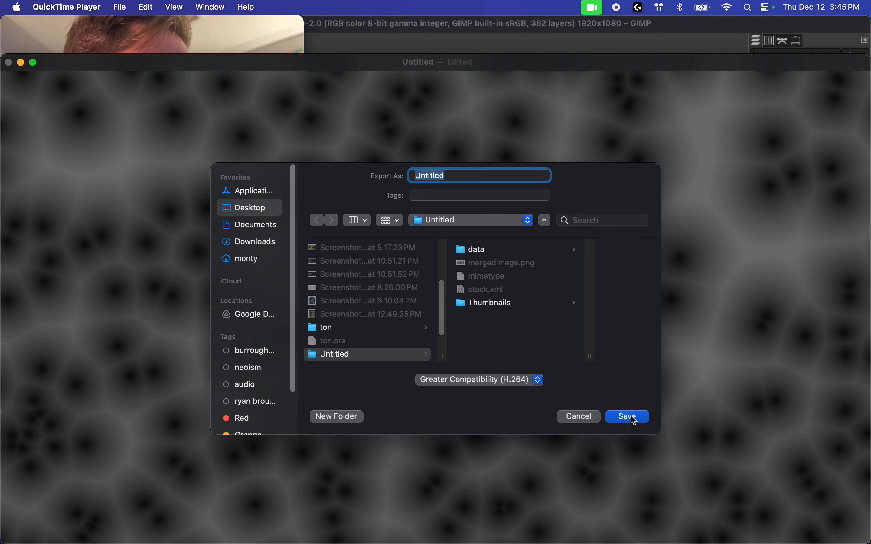
click(630, 417)
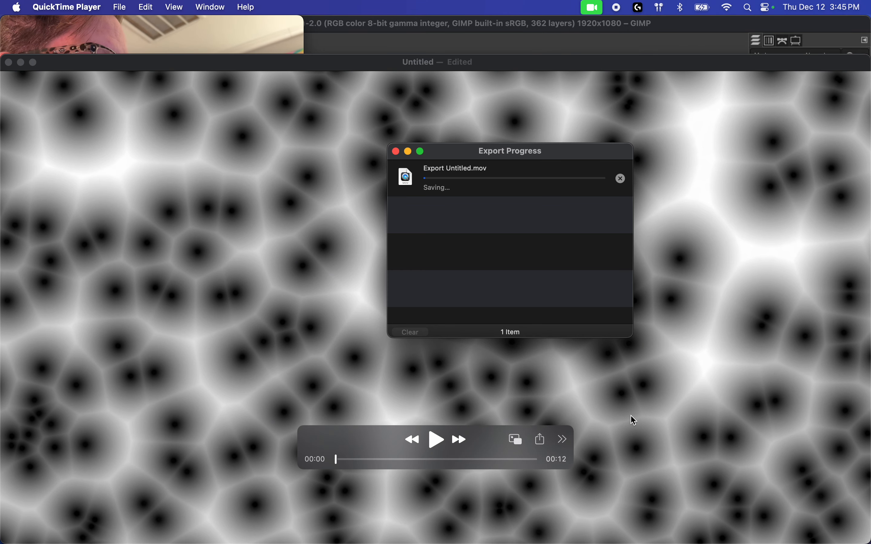
click(441, 440)
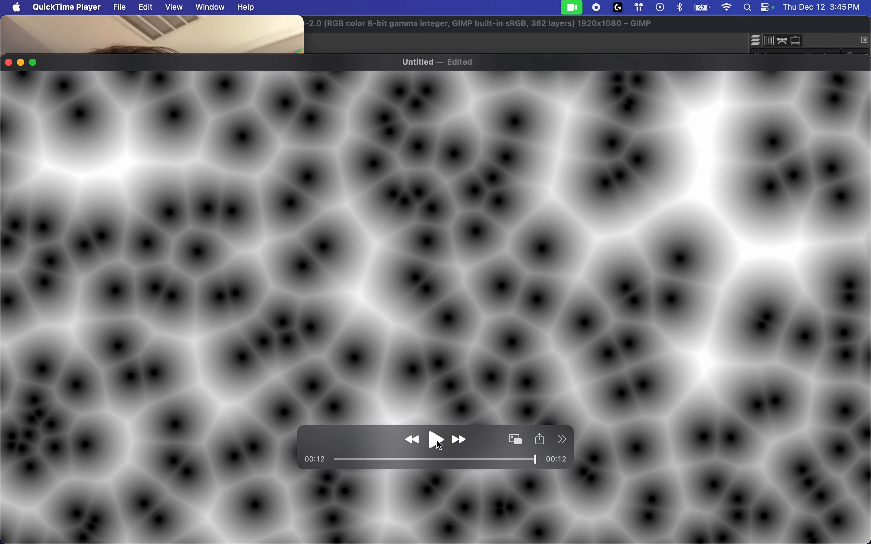
Show the YouTube Studio upload dialog in Chrome, and upload the exported movie from the Untitled folder in Finder.
key(super+Tab)
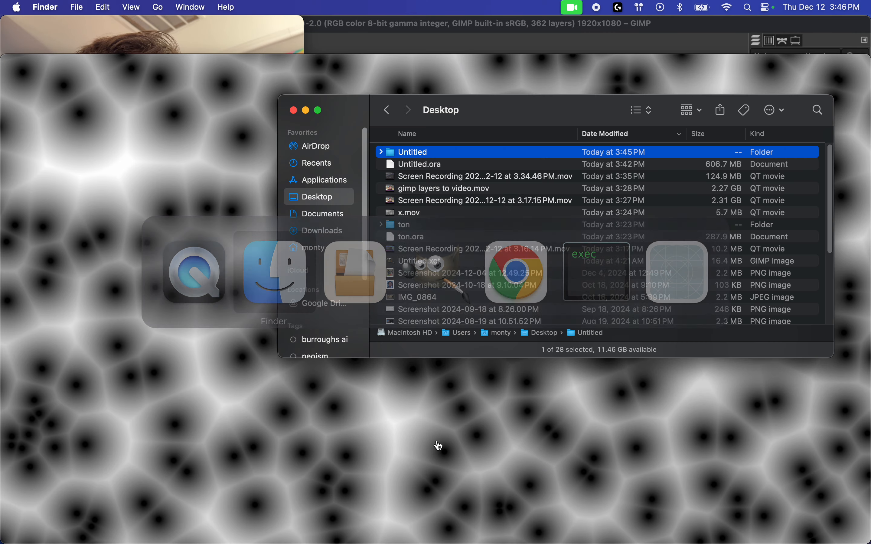
key(super+Tab)
key(super+Tab)
key(super+Tab)
key(super+Tab)
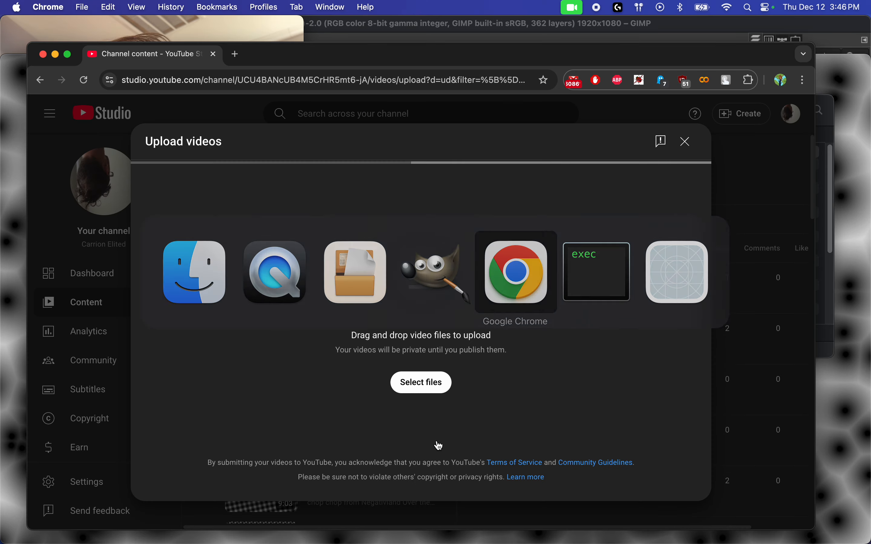
key(super+Tab)
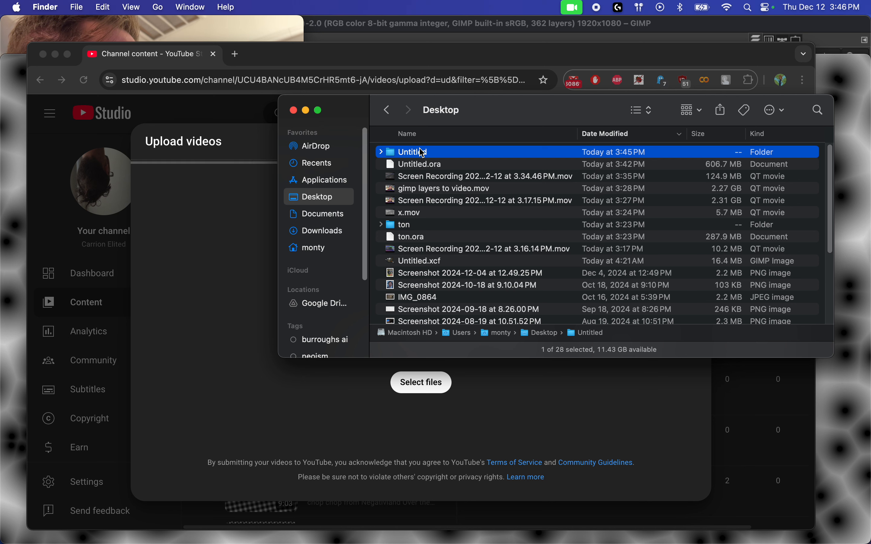
double_click(419, 156)
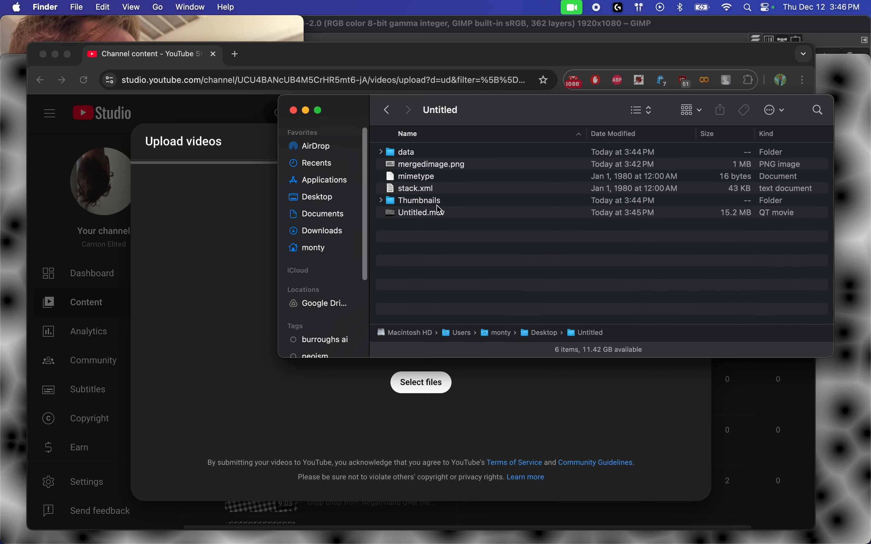
click(435, 214)
key(Return)
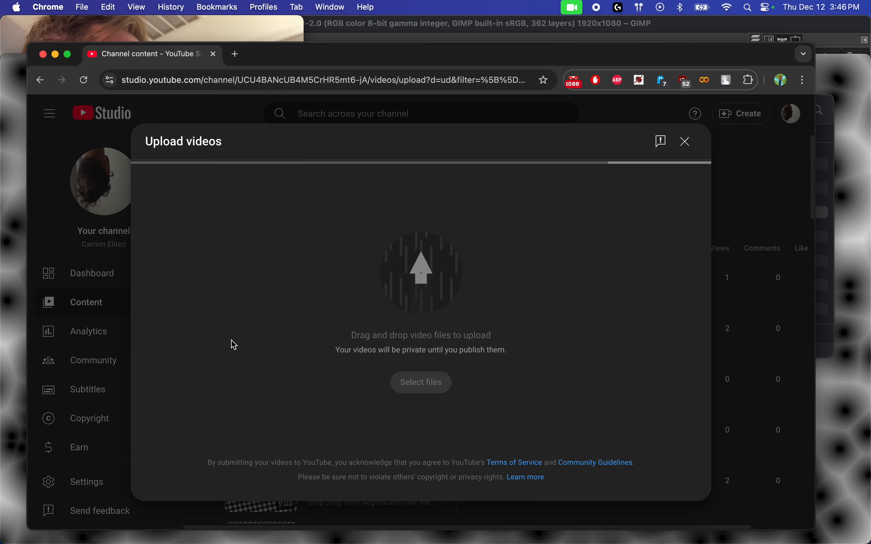
Switch to QuickTime Player and bring the Movie Recording webcam window to the front.
key(super+Tab)
key(super+Tab)
key(super+Tab)
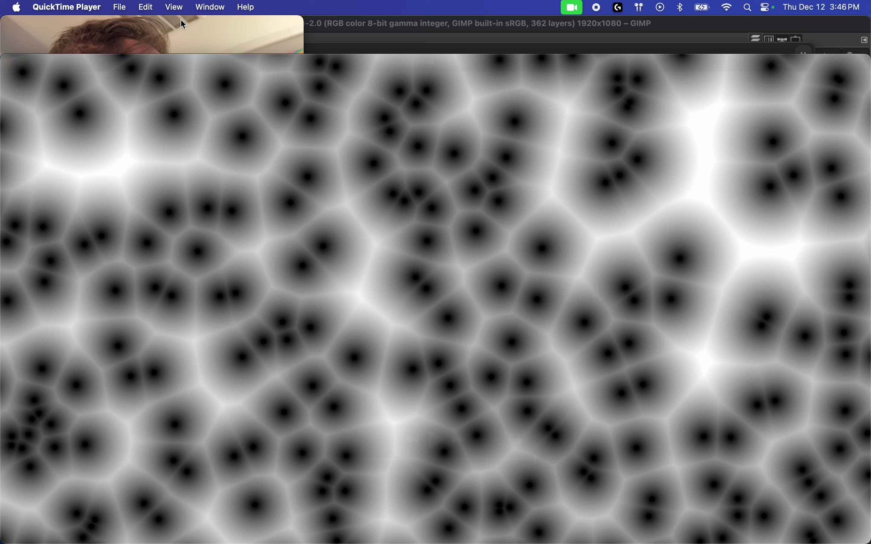
click(221, 36)
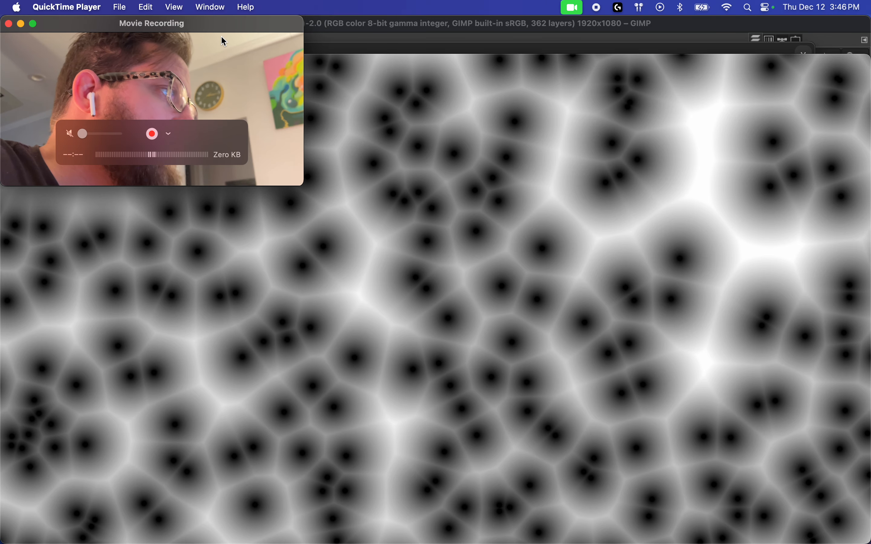